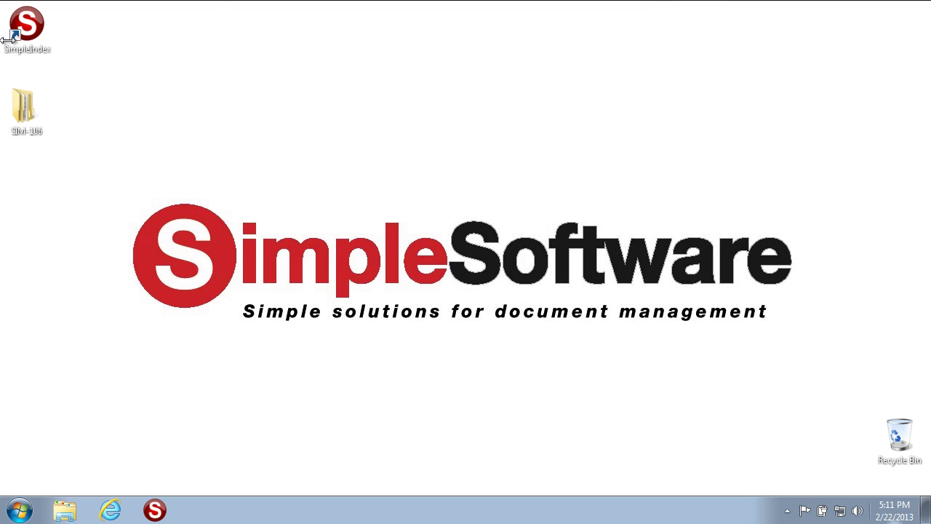
Launch SimpleIndex and open the job configuration "SIM-106 - Input Files"
{"action": "double_click", "coordinate": [28, 29]}
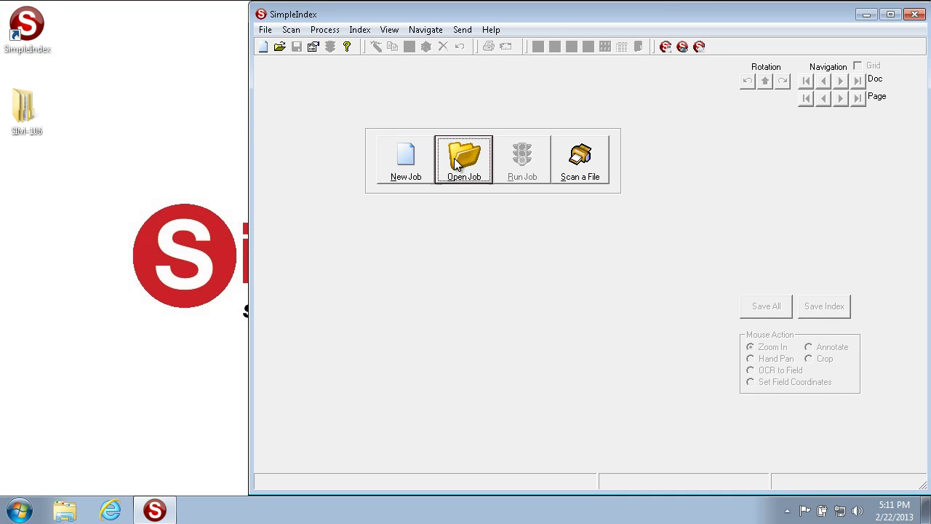
{"action": "left_click", "coordinate": [453, 158]}
{"action": "left_click", "coordinate": [443, 148]}
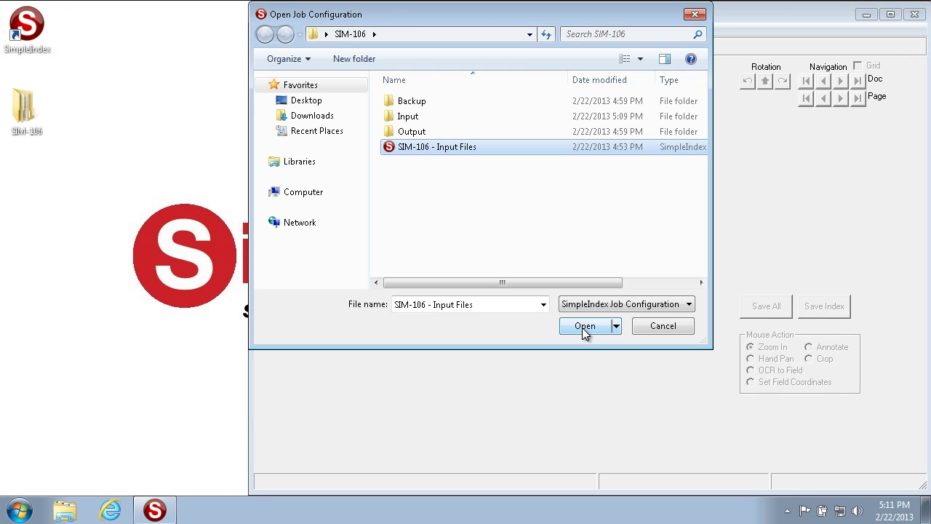
{"action": "left_click", "coordinate": [584, 329]}
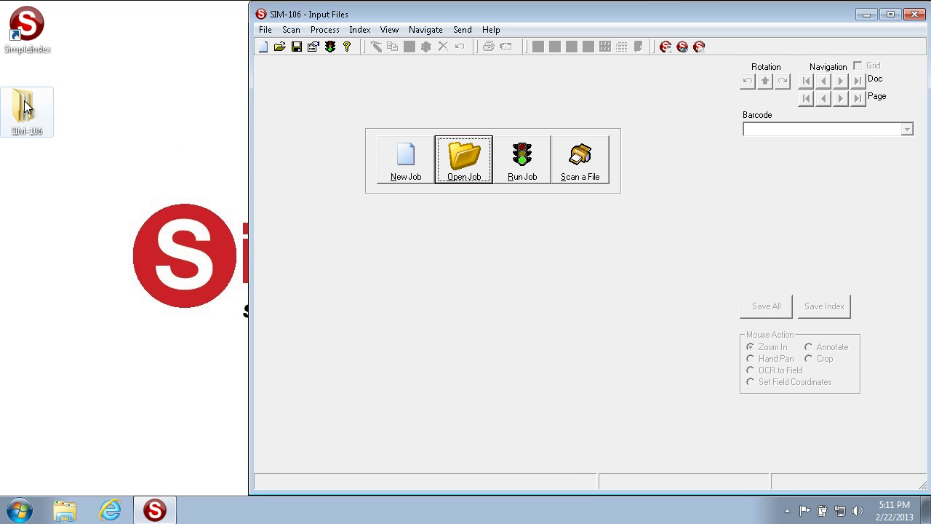
Examine Folder 1 and Folder 2 inside the SIM-106 Input folder on the desktop, and close the file window
{"action": "double_click", "coordinate": [44, 125]}
{"action": "double_click", "coordinate": [202, 119]}
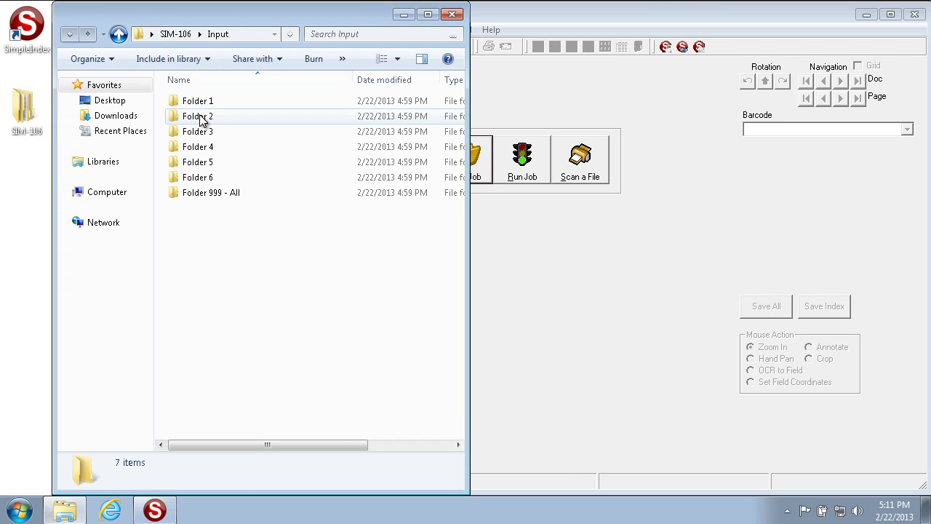
{"action": "left_click", "coordinate": [243, 102]}
{"action": "double_click", "coordinate": [245, 100]}
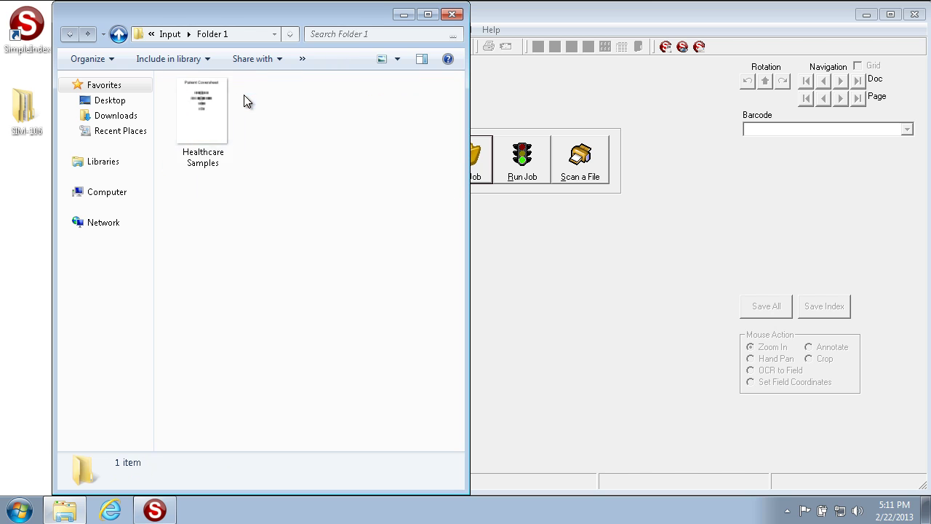
{"action": "left_click", "coordinate": [70, 35]}
{"action": "double_click", "coordinate": [220, 117]}
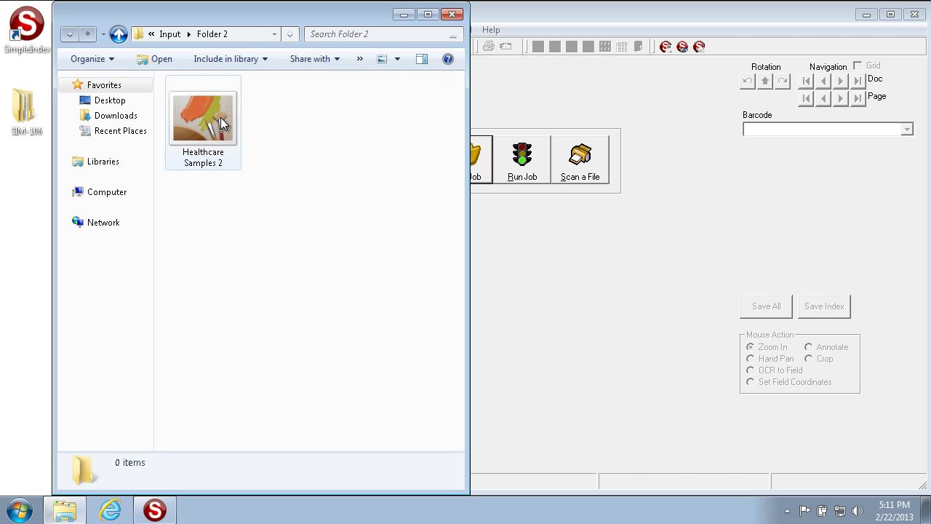
{"action": "left_click", "coordinate": [120, 35]}
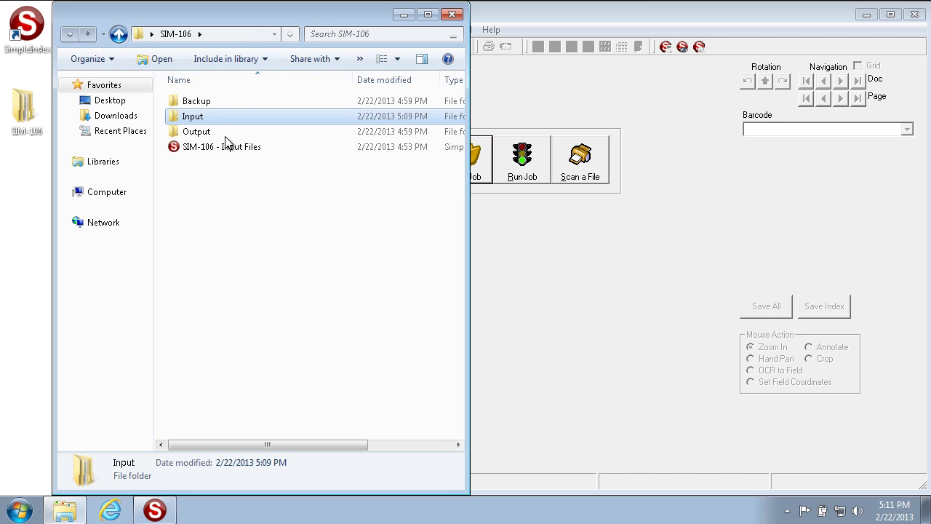
{"action": "left_click", "coordinate": [454, 14]}
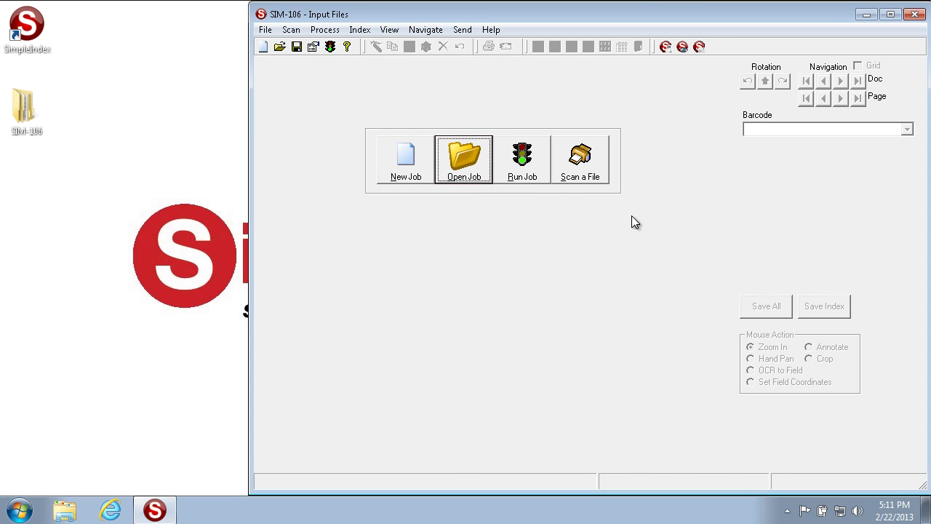
Open the job's options and choose Folder as the batch input source
{"action": "left_click", "coordinate": [313, 45]}
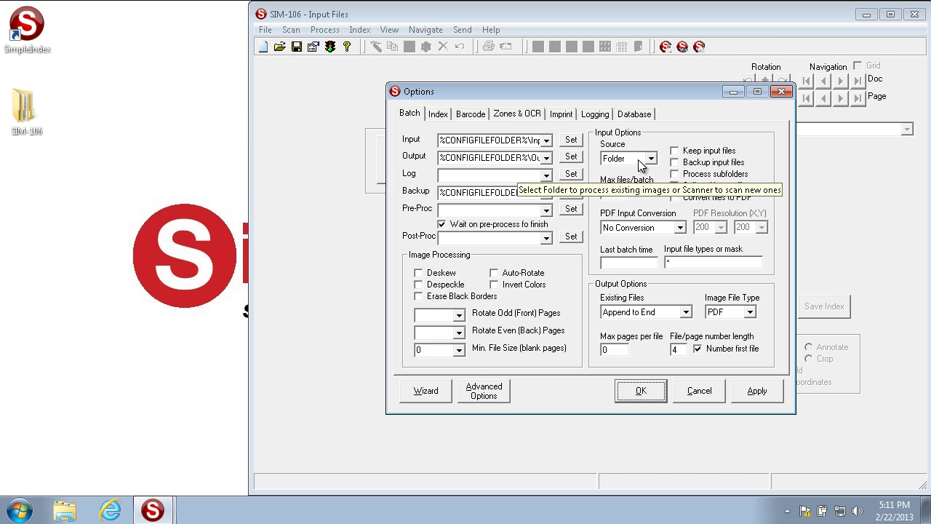
{"action": "left_click", "coordinate": [651, 159]}
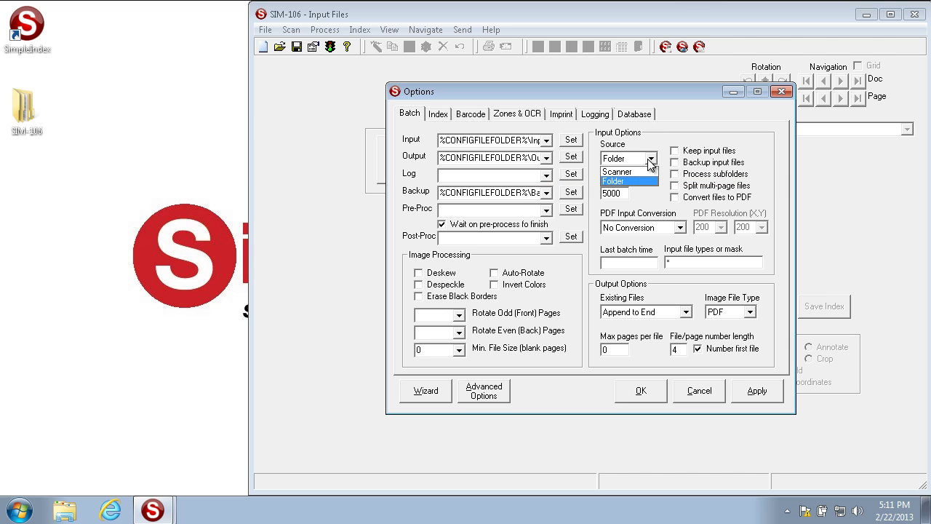
{"action": "left_click", "coordinate": [627, 181]}
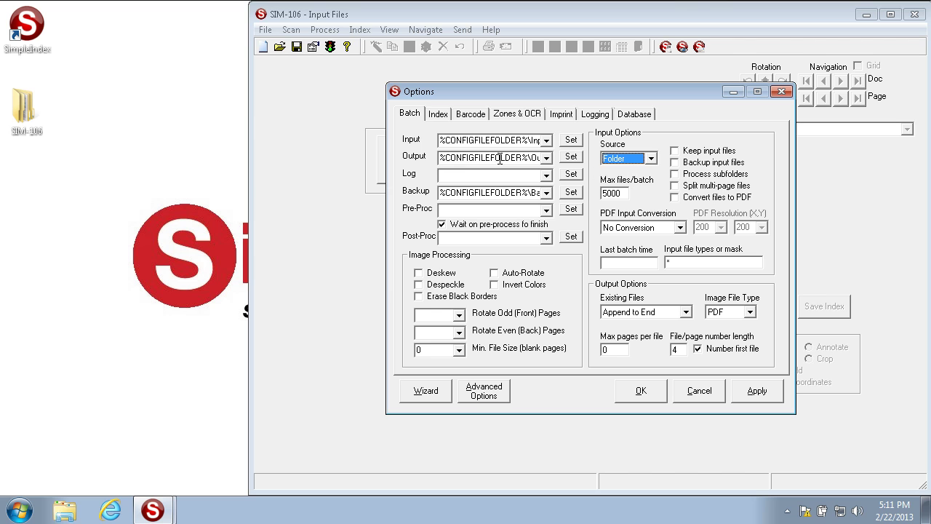
Set the batch input path to the SIM-106 Input folder as a full path, declining the default-folder keywords
{"action": "left_click", "coordinate": [441, 142]}
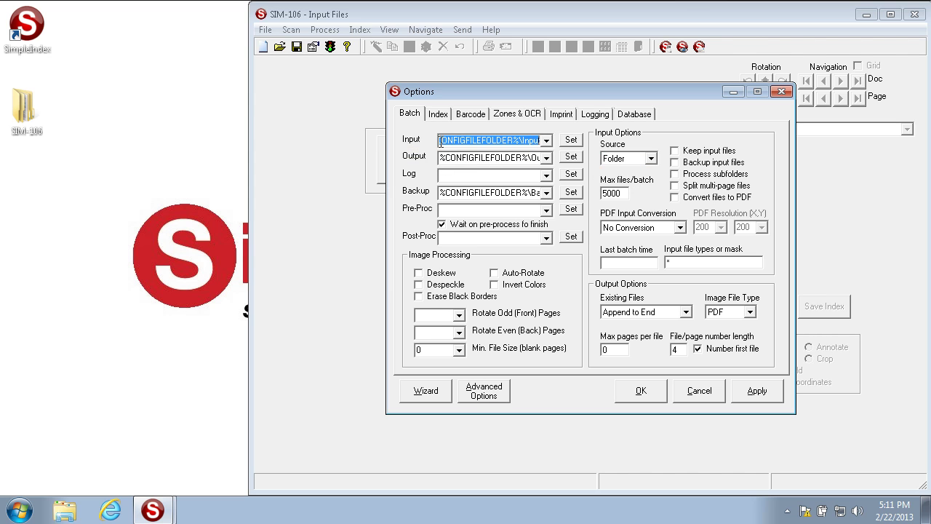
{"action": "left_click", "coordinate": [571, 142]}
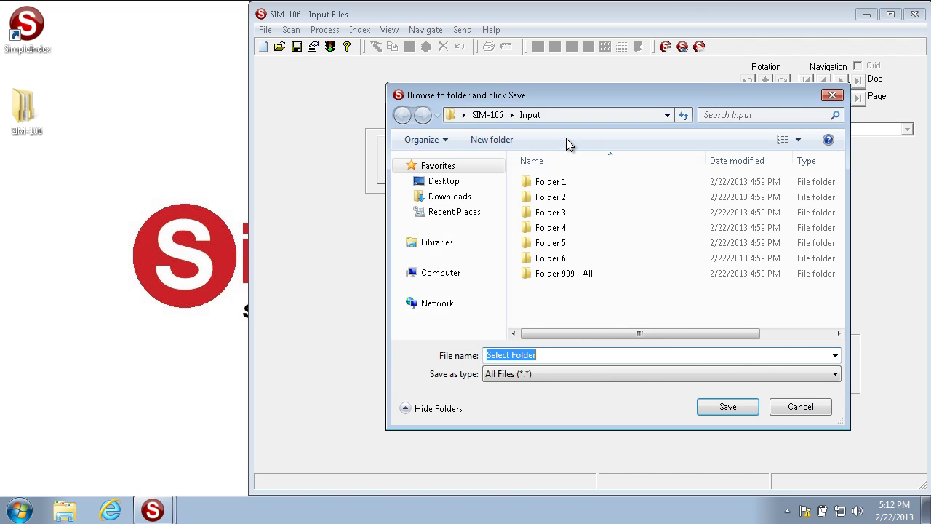
{"action": "left_click", "coordinate": [730, 406]}
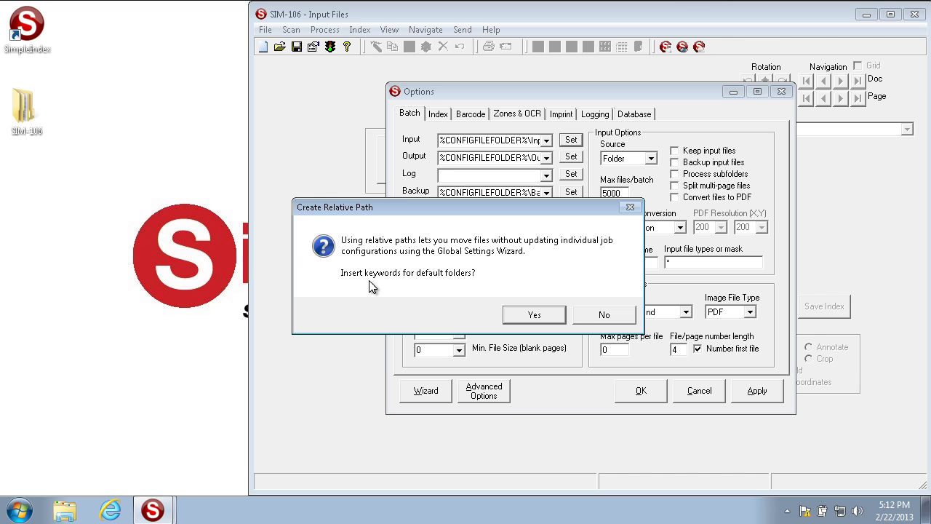
{"action": "left_click", "coordinate": [605, 317]}
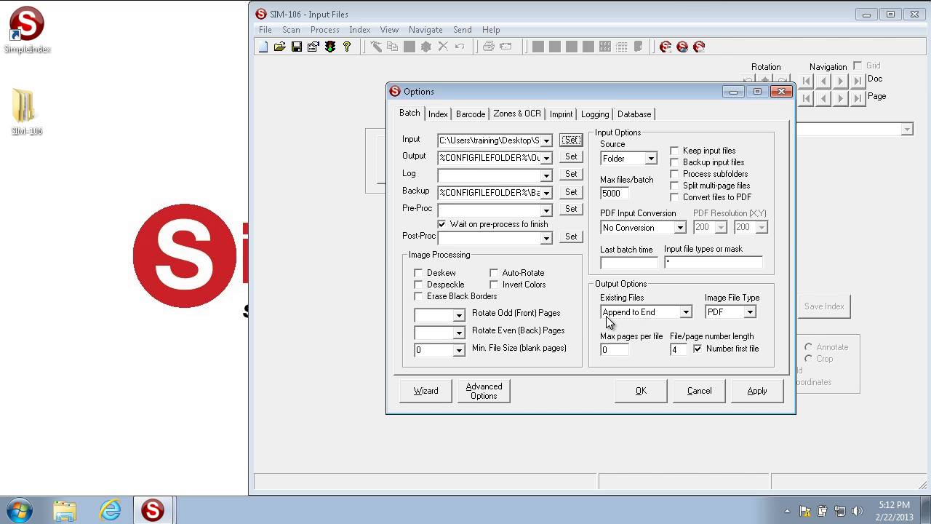
Set the batch input path to the SIM-106 Input folder as a relative path with keywords for default folders
{"action": "left_click", "coordinate": [443, 141]}
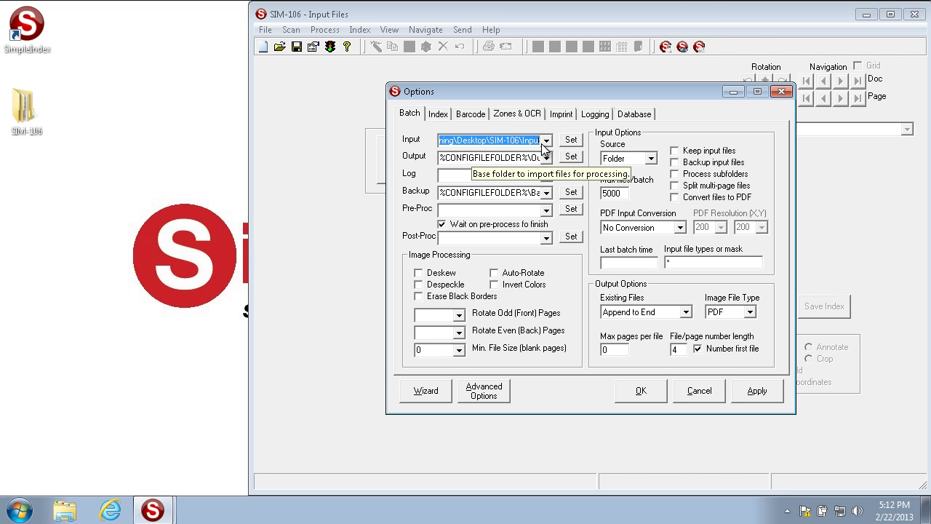
{"action": "left_click", "coordinate": [571, 139]}
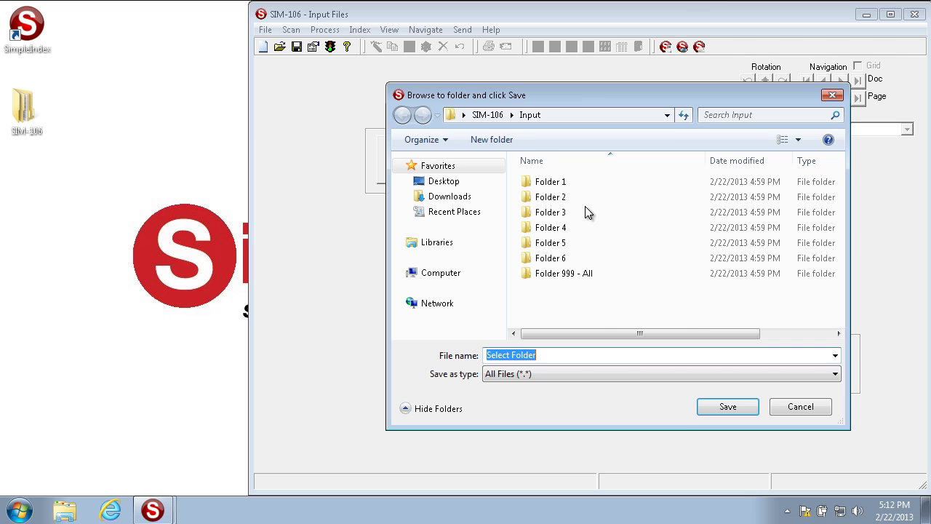
{"action": "left_click", "coordinate": [717, 407]}
{"action": "left_click", "coordinate": [553, 318]}
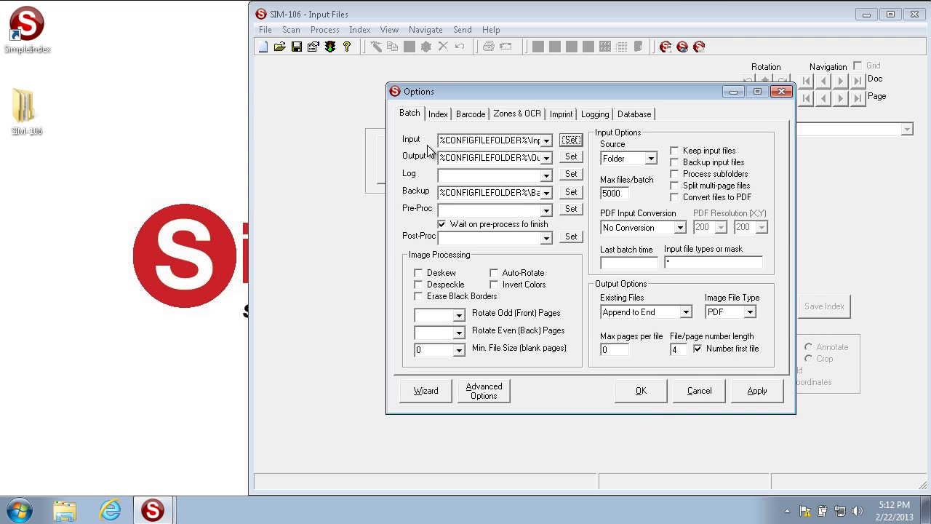
{"action": "double_click", "coordinate": [492, 141]}
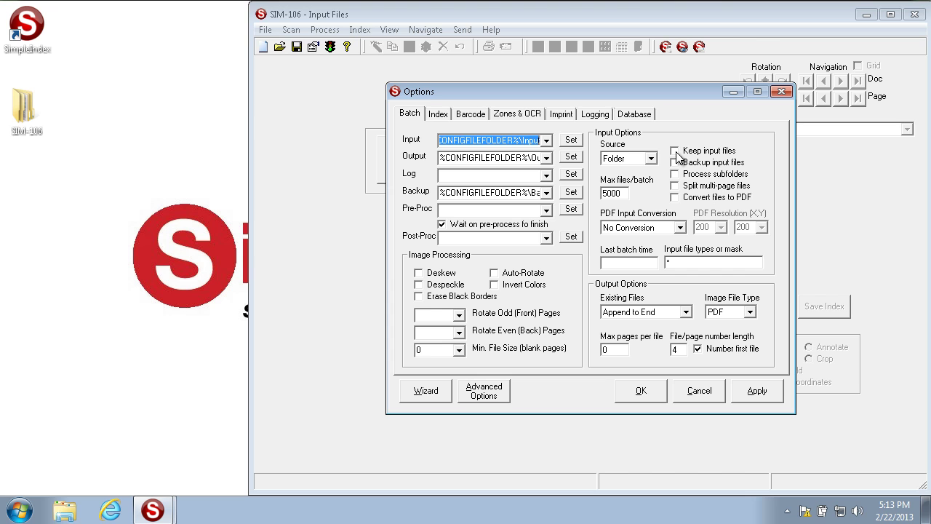
Enable keeping the input files, and check the configured backup path and the contents of the SIM-106 Backup folder
{"action": "left_click", "coordinate": [675, 152]}
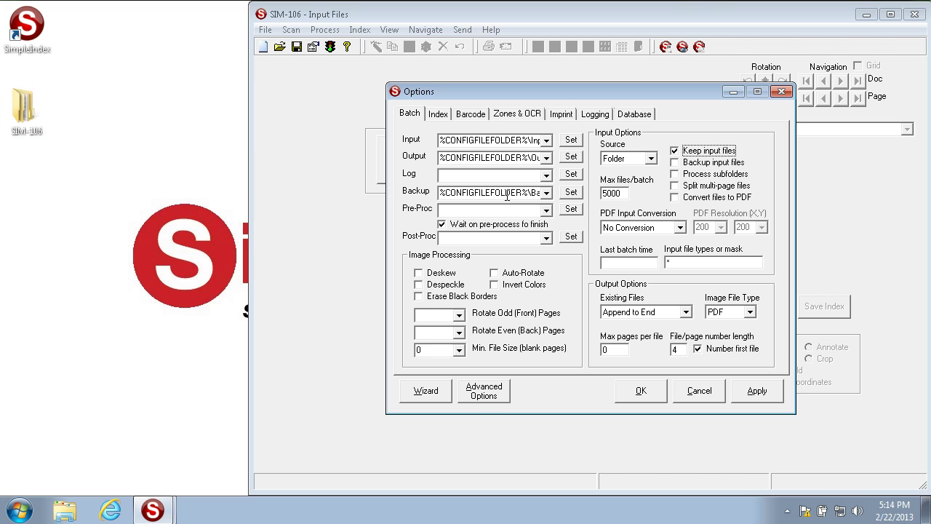
{"action": "double_click", "coordinate": [439, 192]}
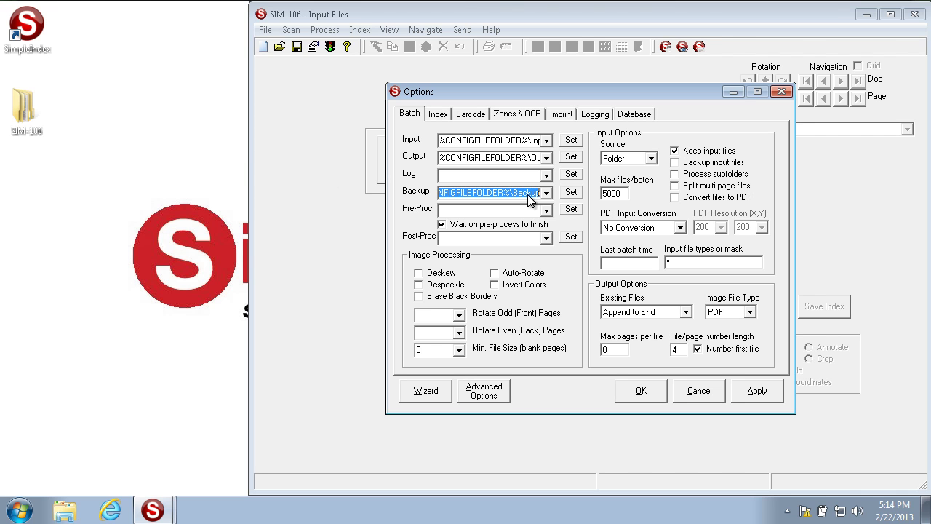
{"action": "double_click", "coordinate": [21, 131]}
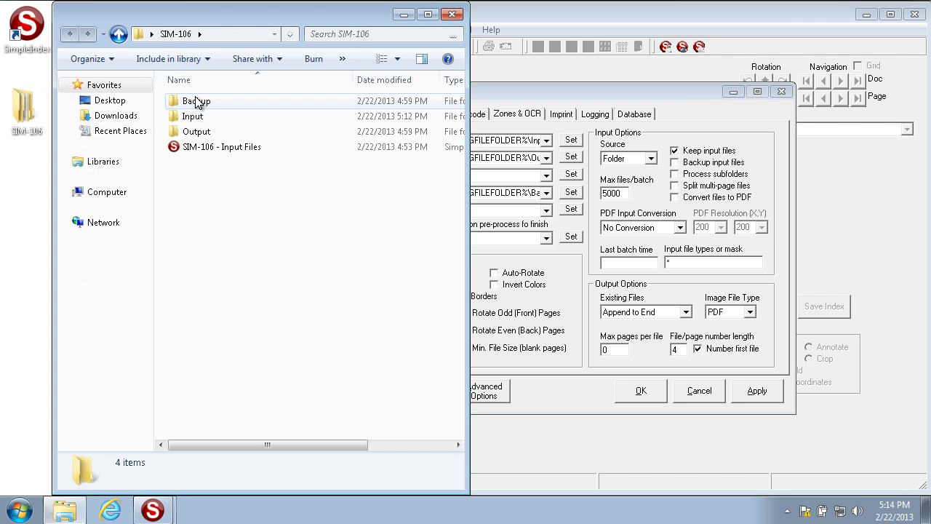
{"action": "double_click", "coordinate": [196, 101]}
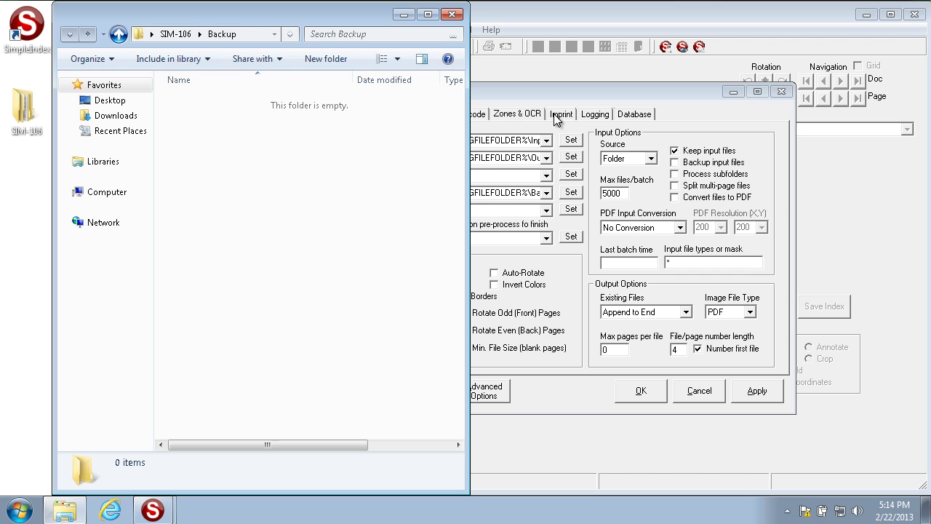
Enable Backup input files in the job's options and try to run the job
{"action": "left_click", "coordinate": [687, 110]}
{"action": "key", "text": "Escape"}
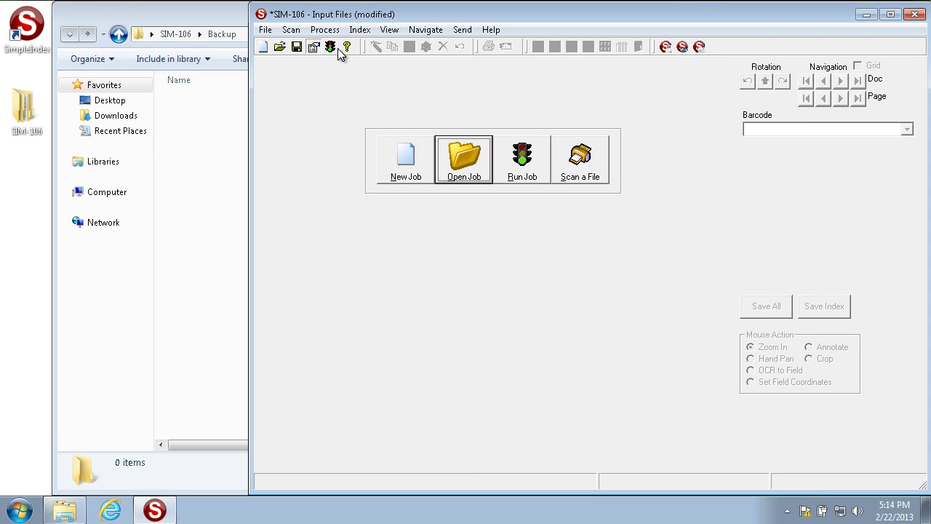
{"action": "left_click", "coordinate": [333, 48]}
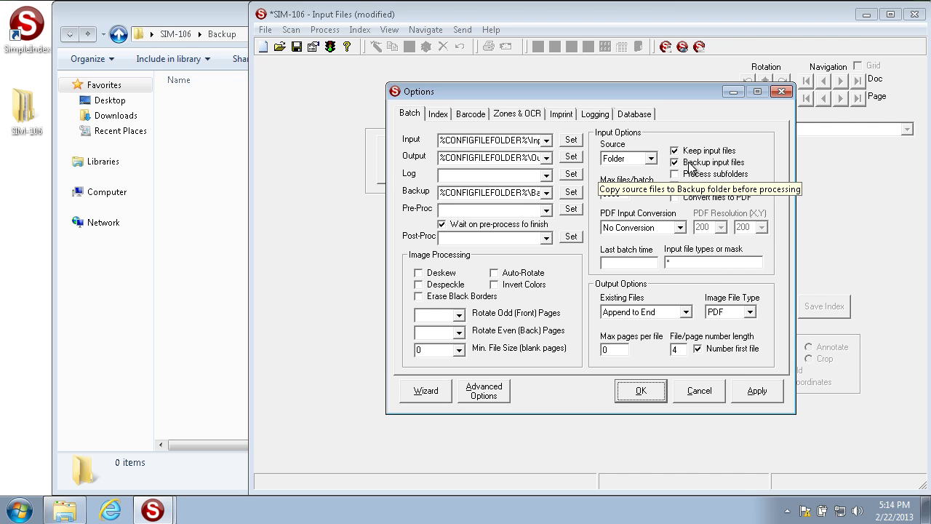
{"action": "left_click", "coordinate": [646, 394]}
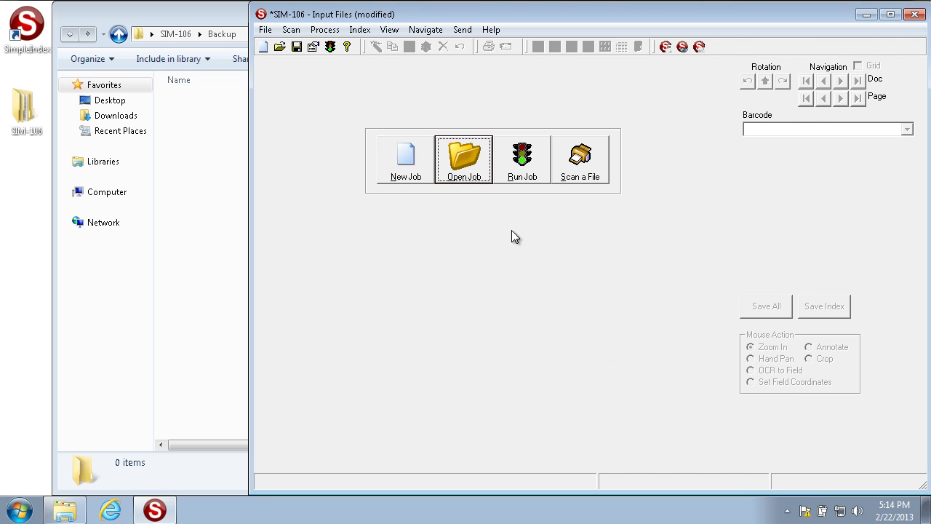
{"action": "left_click", "coordinate": [526, 164]}
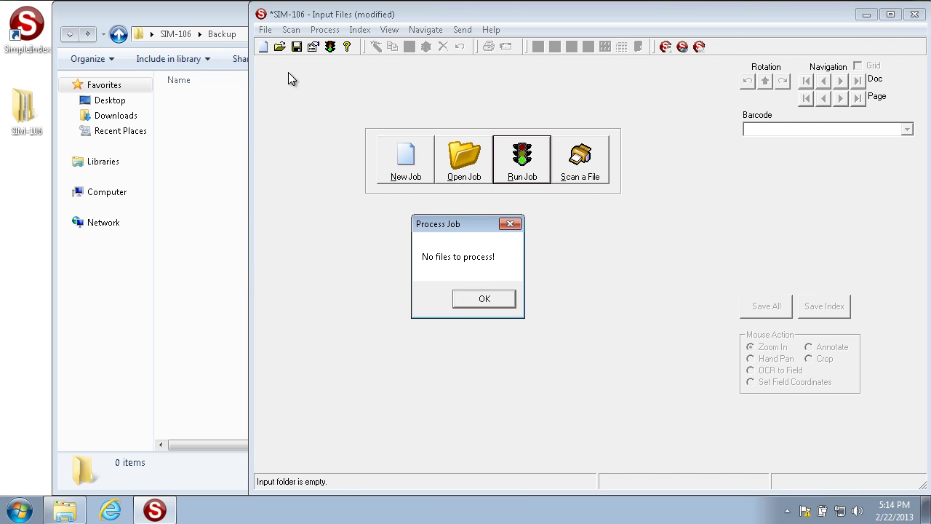
{"action": "left_click", "coordinate": [480, 300]}
Set the batch input path to Folder 1 inside Input, accepting relative-path keywords, and run the job
{"action": "left_click", "coordinate": [313, 47]}
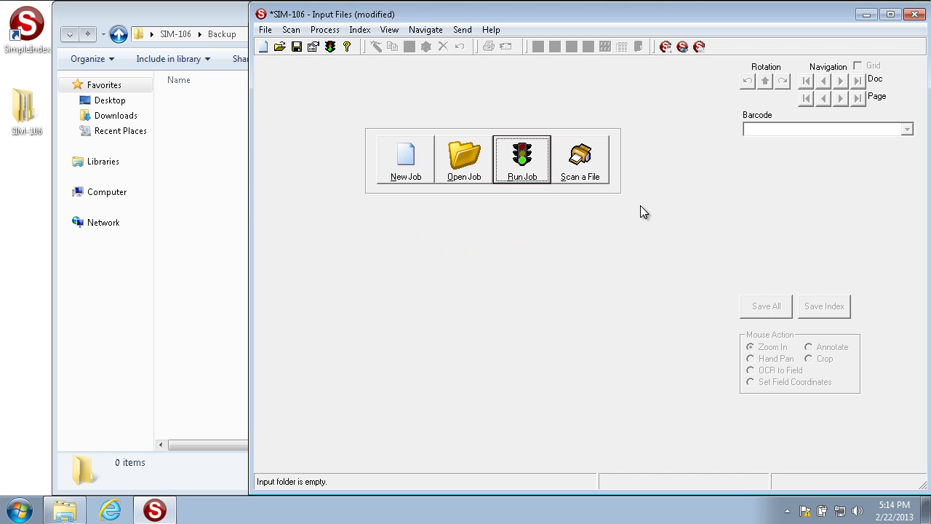
{"action": "left_click", "coordinate": [571, 140]}
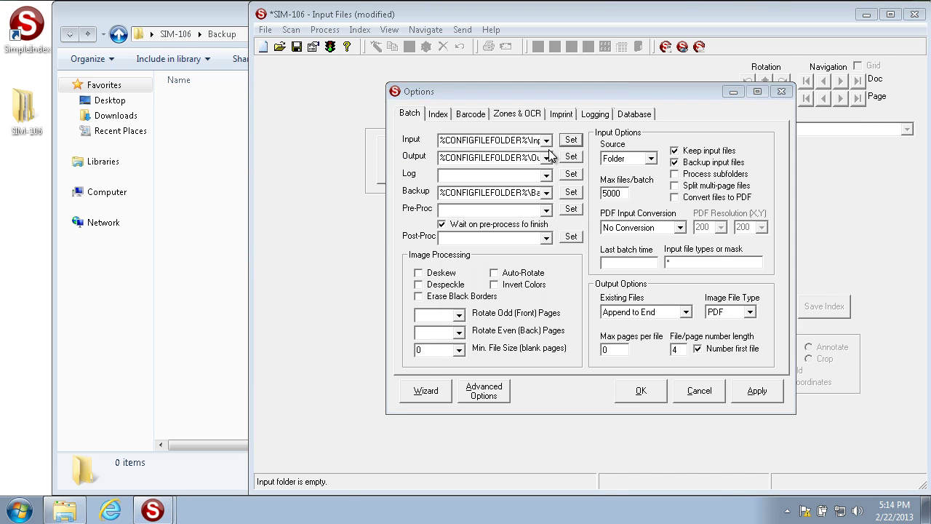
{"action": "left_click", "coordinate": [727, 407]}
{"action": "left_click", "coordinate": [728, 406]}
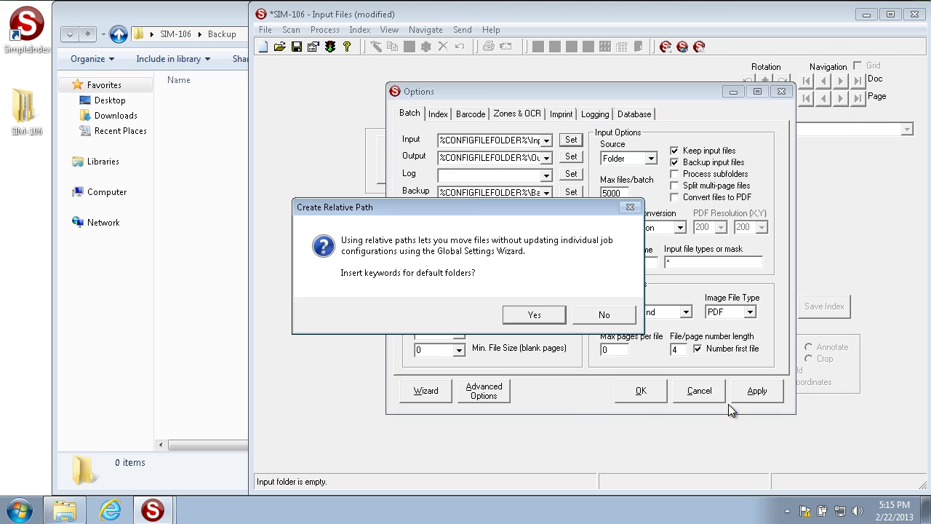
{"action": "left_click", "coordinate": [534, 314]}
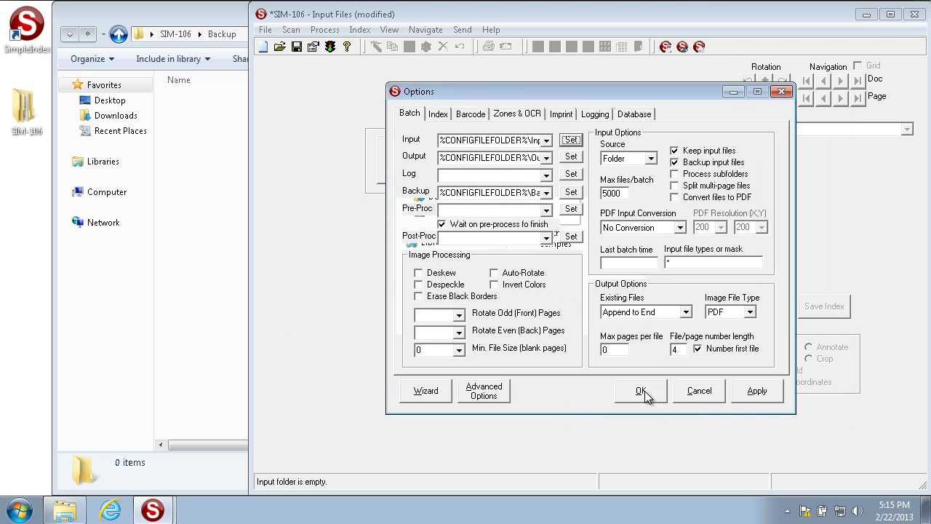
{"action": "left_click", "coordinate": [641, 390]}
{"action": "left_click", "coordinate": [526, 156]}
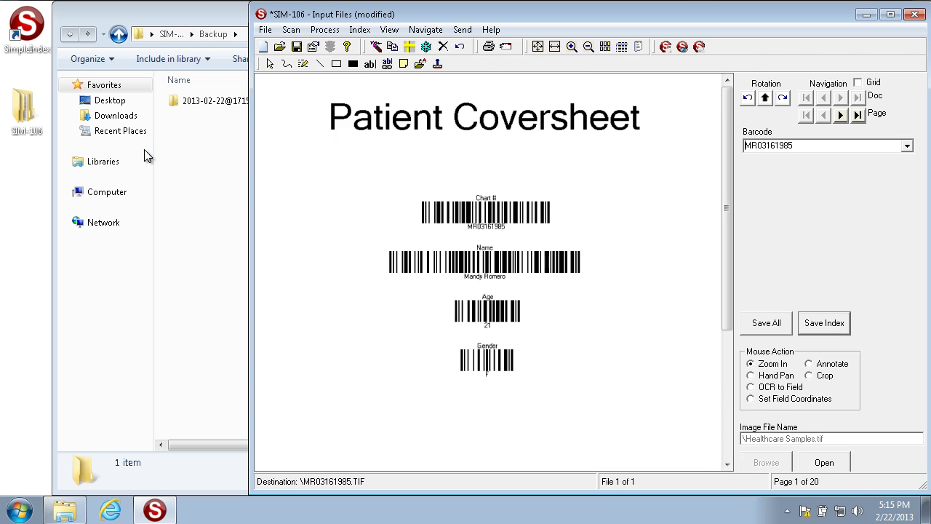
Inspect the dated subfolder in the Backup folder for the backed-up source file
{"action": "left_click", "coordinate": [199, 142]}
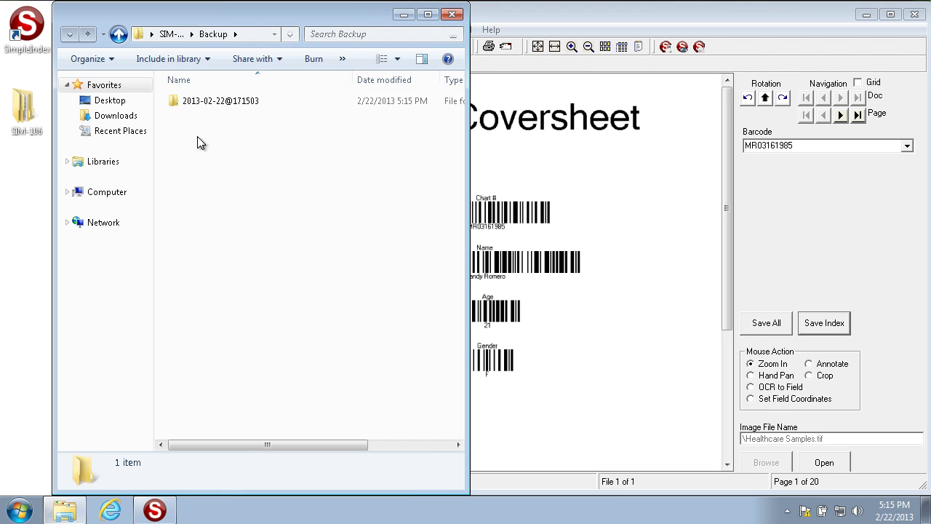
{"action": "double_click", "coordinate": [198, 108]}
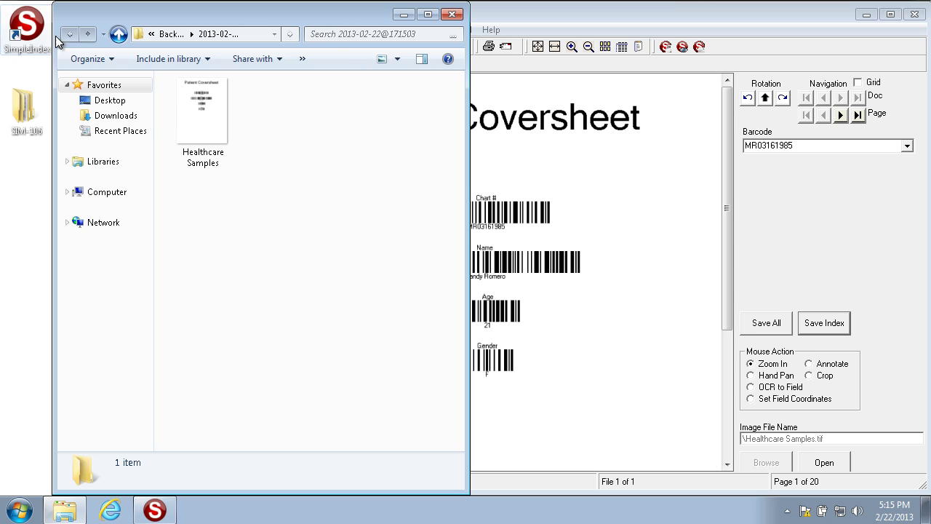
{"action": "left_click", "coordinate": [119, 34]}
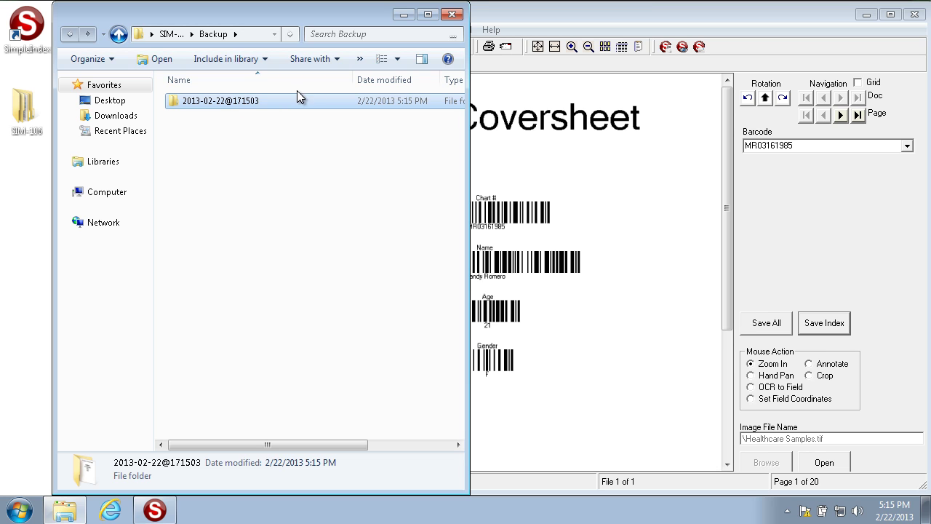
Delete the dated subfolder from the Backup folder and end the running job without saving its batch files
{"action": "key", "text": "Delete"}
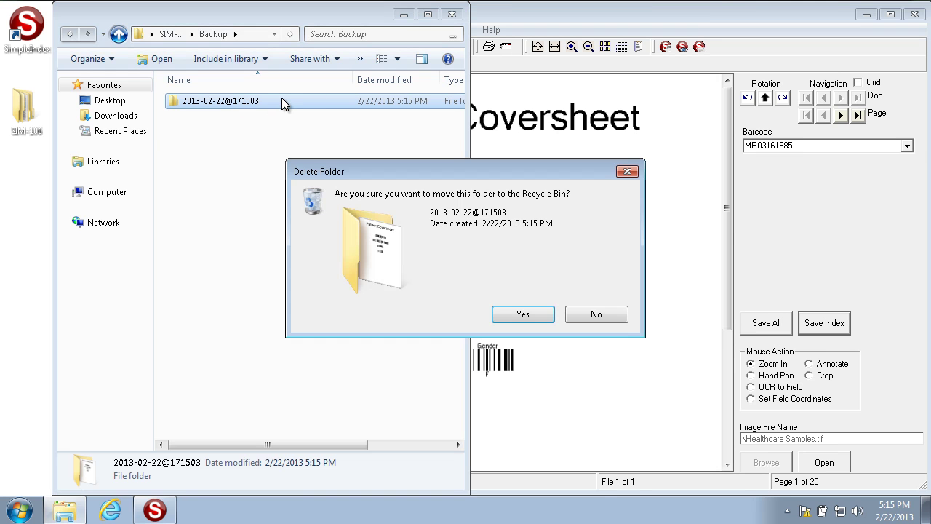
{"action": "key", "text": "Return"}
{"action": "left_click", "coordinate": [475, 140]}
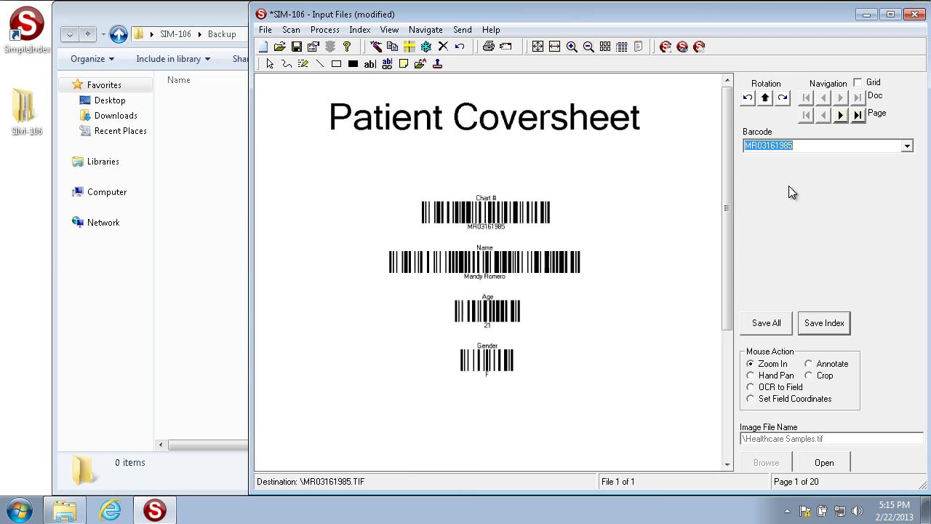
{"action": "left_click", "coordinate": [265, 33]}
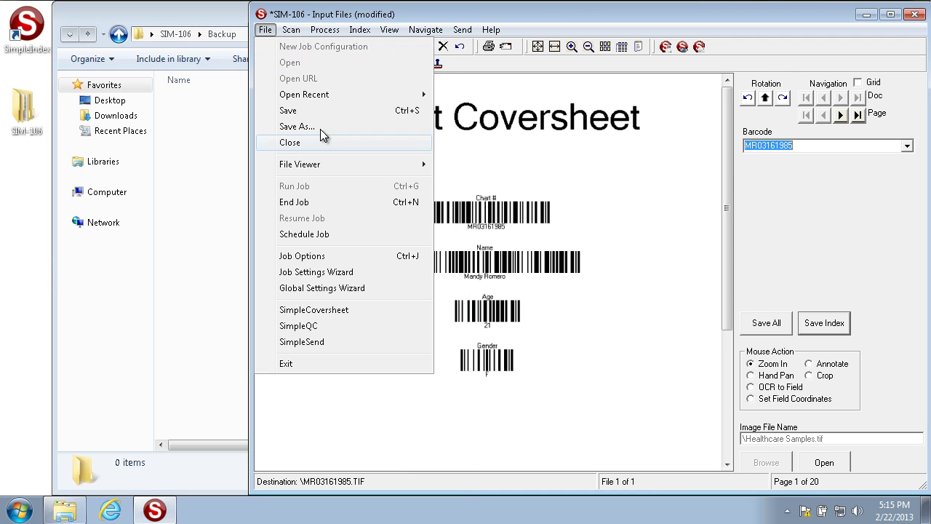
{"action": "left_click", "coordinate": [322, 203]}
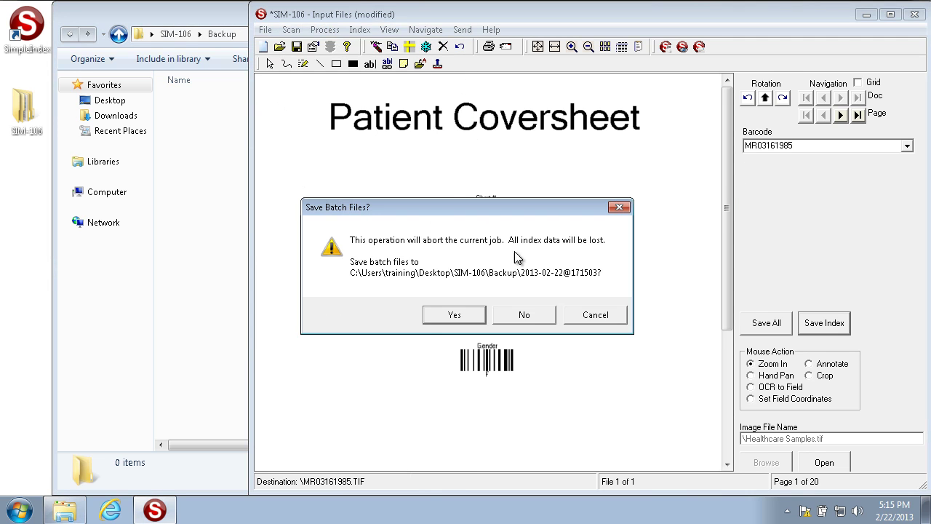
{"action": "left_click", "coordinate": [527, 313]}
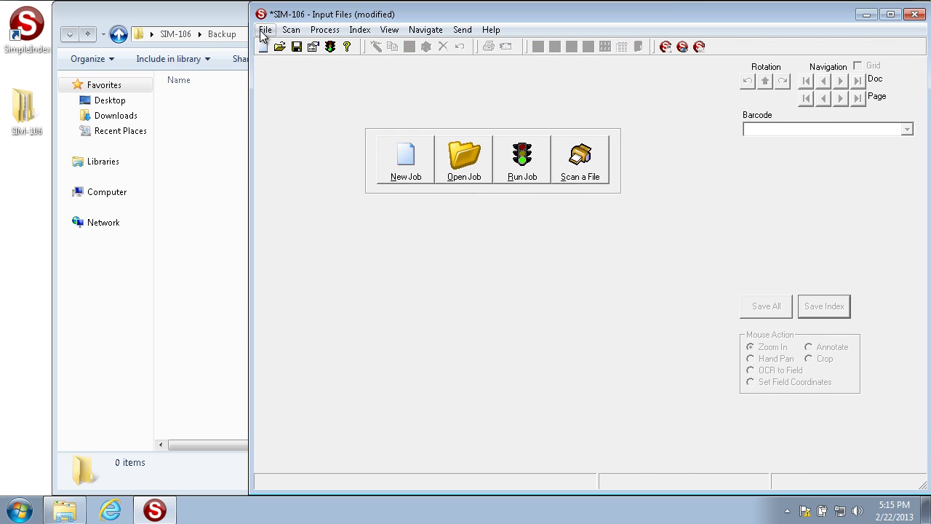
Disable Backup input files in the job's options and shorten the batch input path to the Input folder, removing Folder 1
{"action": "left_click", "coordinate": [315, 46]}
{"action": "left_click", "coordinate": [727, 163]}
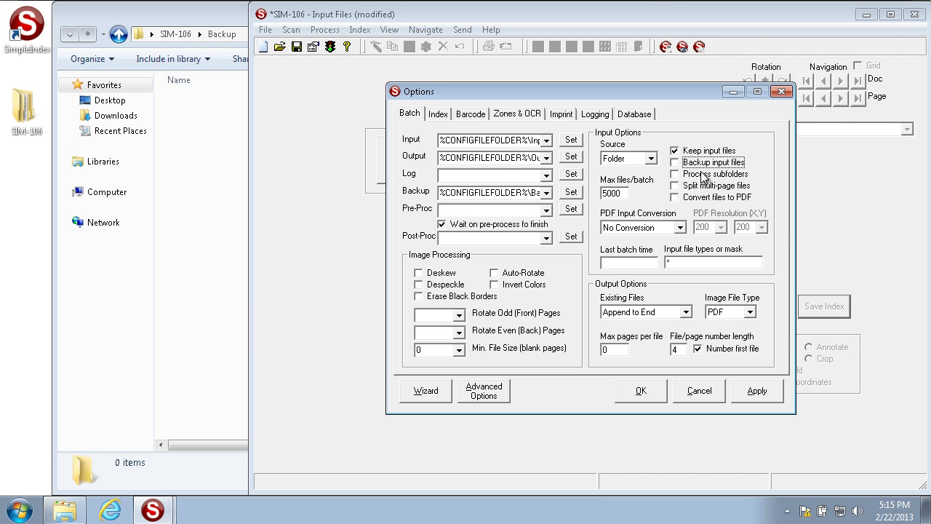
{"action": "left_click", "coordinate": [501, 143]}
{"action": "left_click", "coordinate": [516, 144]}
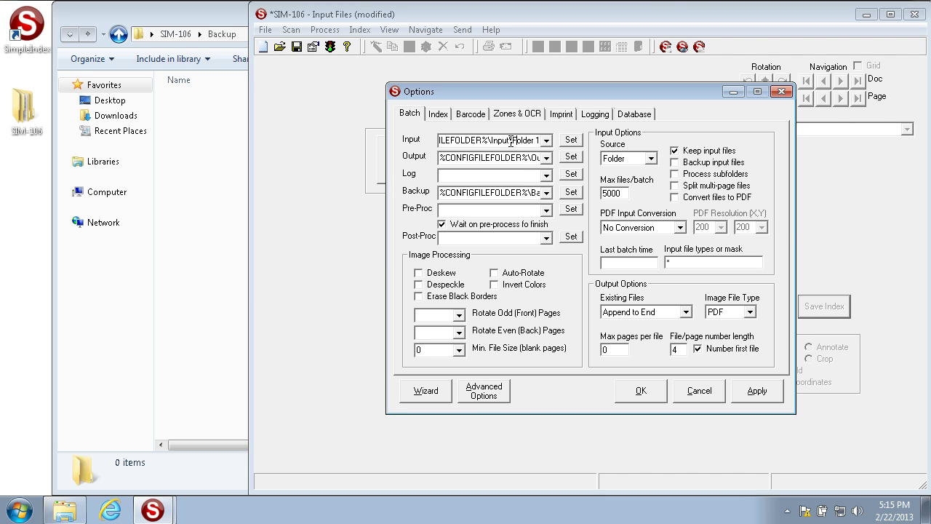
{"action": "key", "text": "Home"}
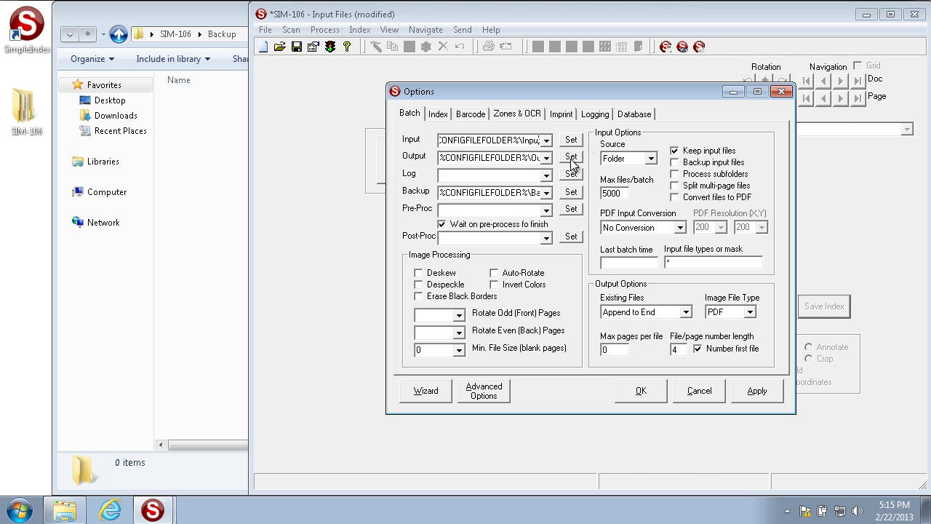
Switch to the Explorer window and open the SIM-106 Input folder to check its subfolders
{"action": "left_click", "coordinate": [217, 183]}
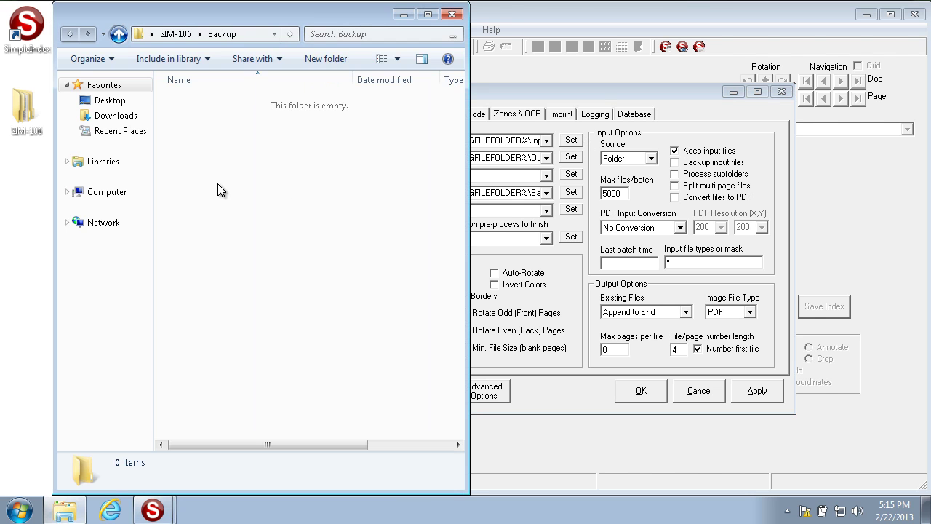
{"action": "left_click", "coordinate": [118, 34]}
{"action": "left_click", "coordinate": [193, 120]}
{"action": "double_click", "coordinate": [193, 120]}
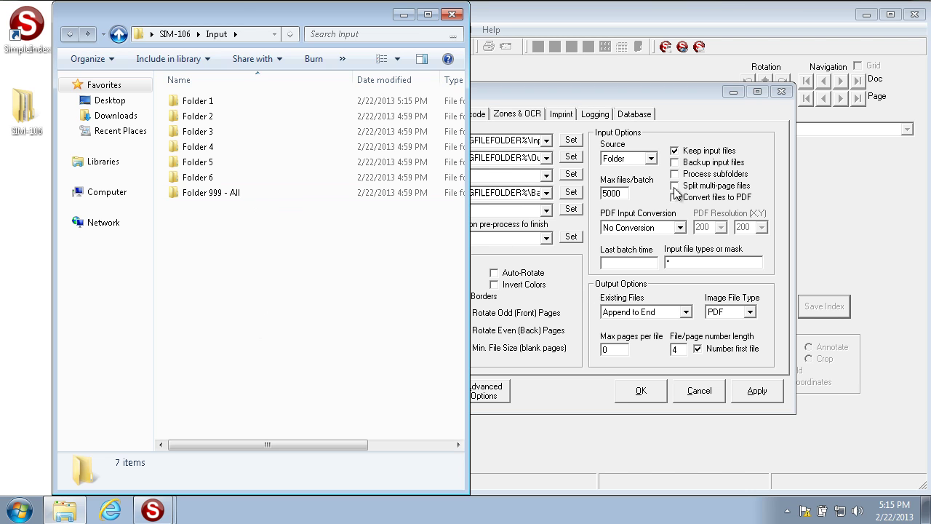
Accept the job options and try to run the job on the Input folder itself
{"action": "left_click", "coordinate": [684, 113]}
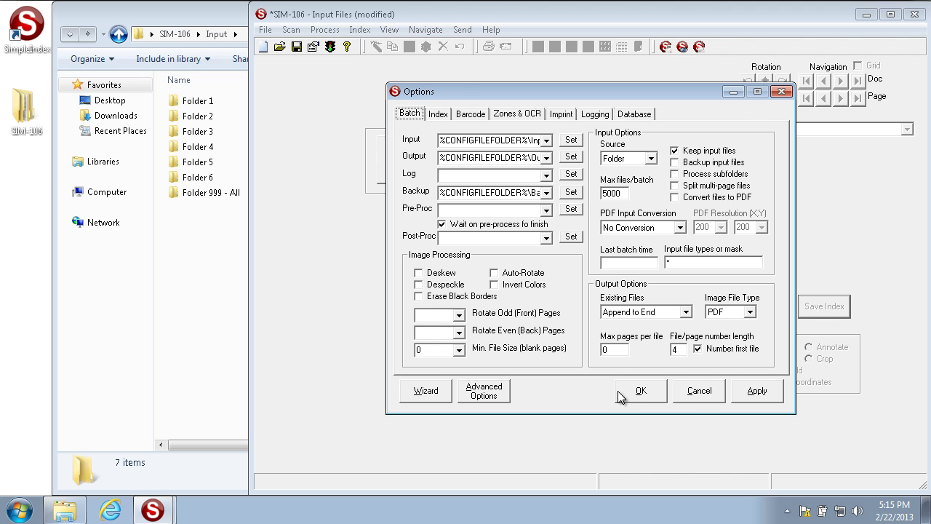
{"action": "left_click", "coordinate": [650, 390]}
{"action": "left_click", "coordinate": [526, 207]}
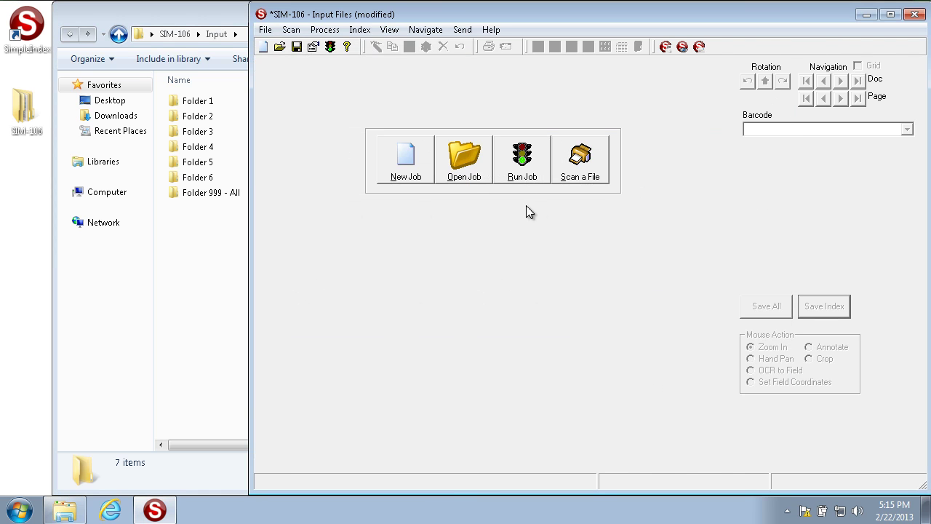
{"action": "left_click", "coordinate": [528, 168]}
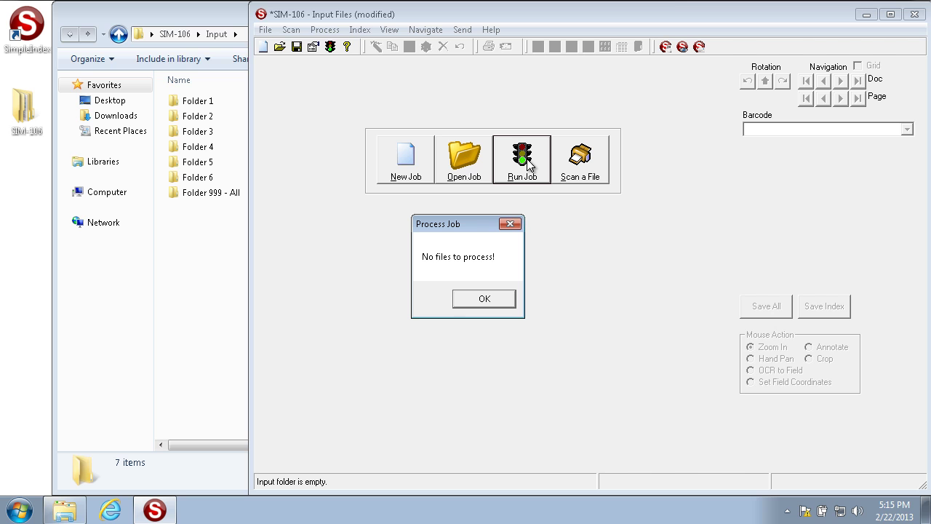
{"action": "left_click", "coordinate": [476, 302]}
Enable Process subfolders in the job's options, and check the contents of Folder 1 and Folder 2 inside Input
{"action": "left_click", "coordinate": [313, 46]}
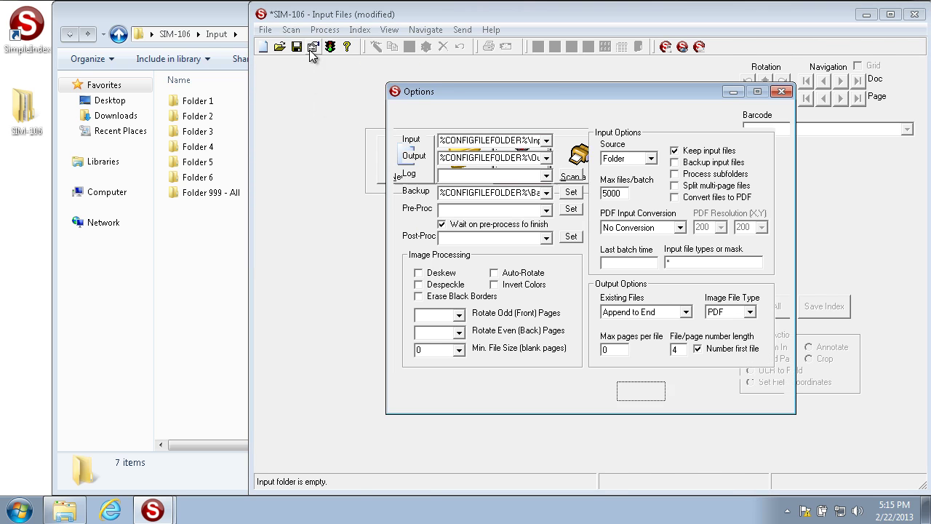
{"action": "left_click", "coordinate": [696, 178]}
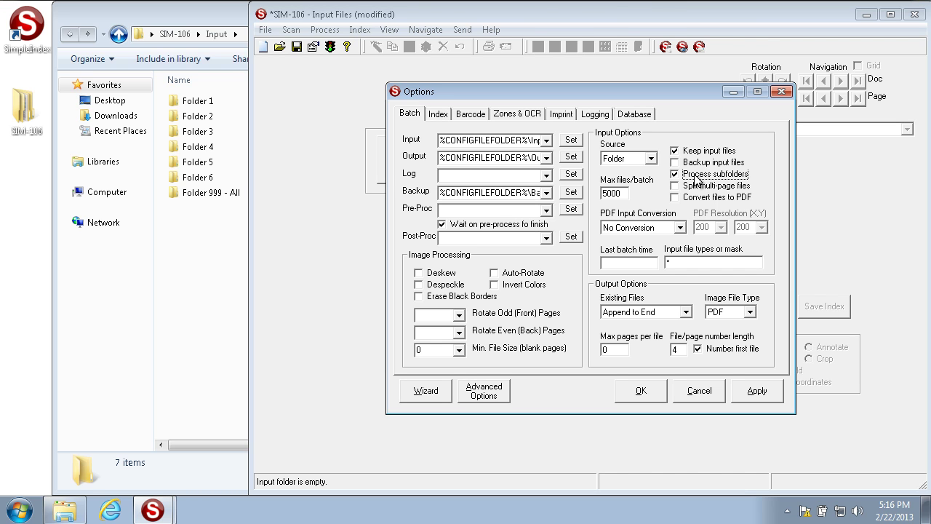
{"action": "double_click", "coordinate": [203, 102]}
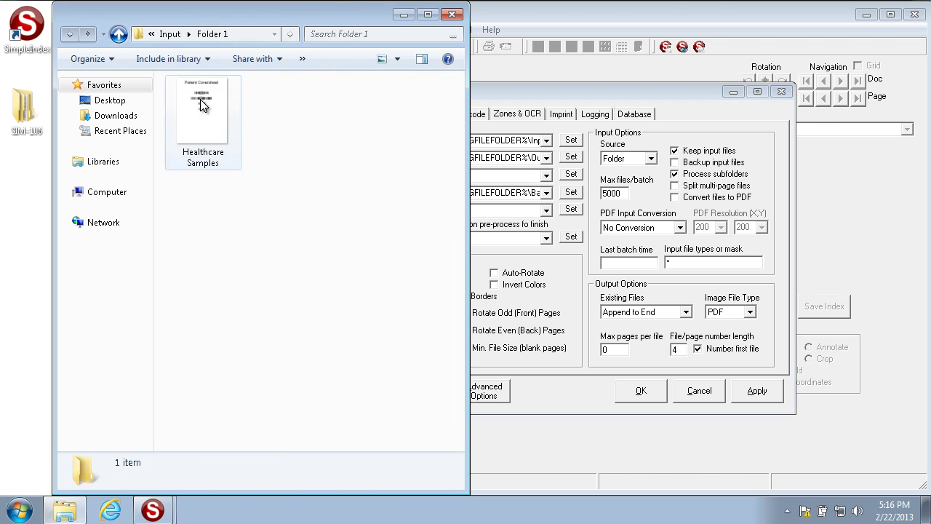
{"action": "left_click", "coordinate": [119, 35]}
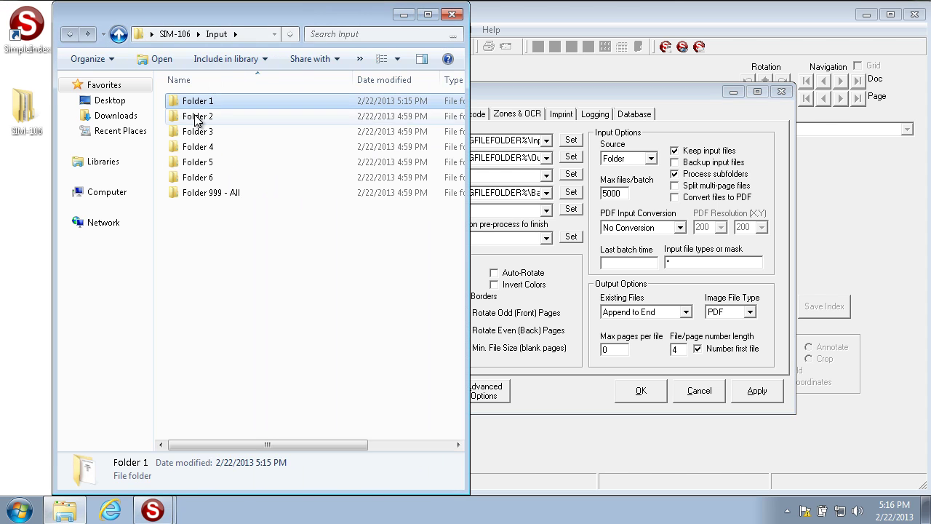
{"action": "double_click", "coordinate": [195, 117]}
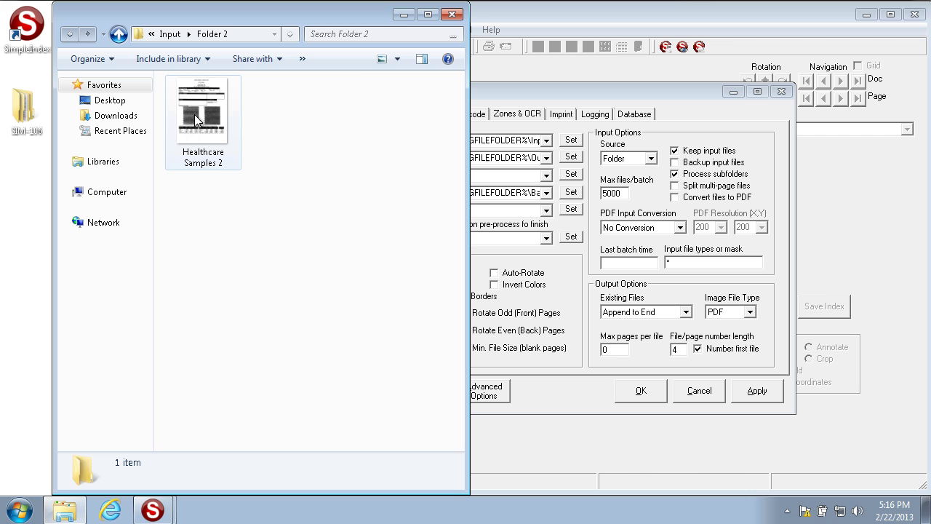
{"action": "left_click", "coordinate": [118, 35]}
Apply the job options and run the job with subfolder processing
{"action": "left_click", "coordinate": [753, 393]}
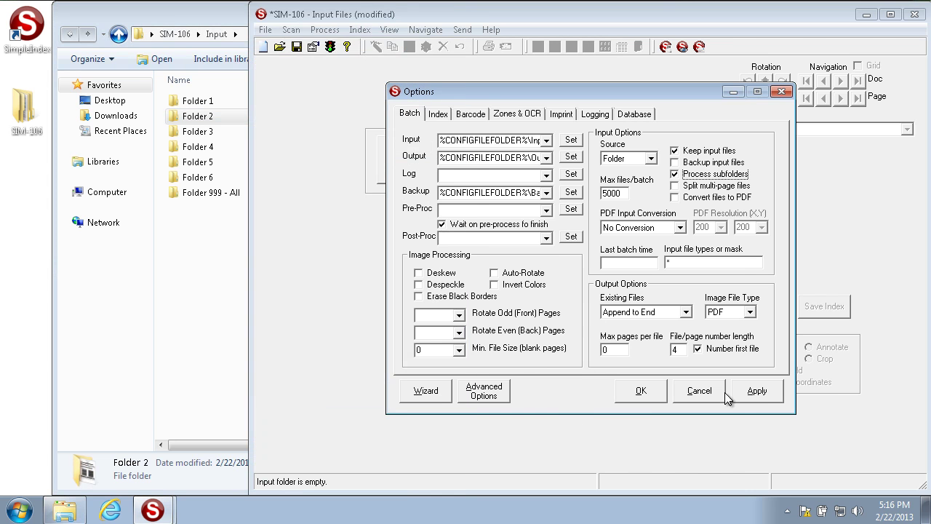
{"action": "left_click", "coordinate": [640, 390]}
{"action": "left_click", "coordinate": [679, 141]}
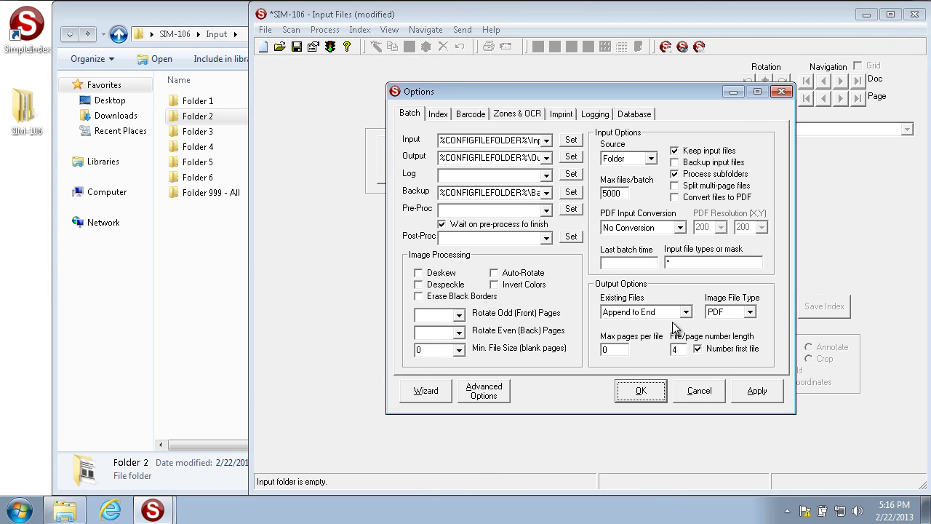
{"action": "left_click", "coordinate": [706, 391]}
{"action": "left_click", "coordinate": [525, 163]}
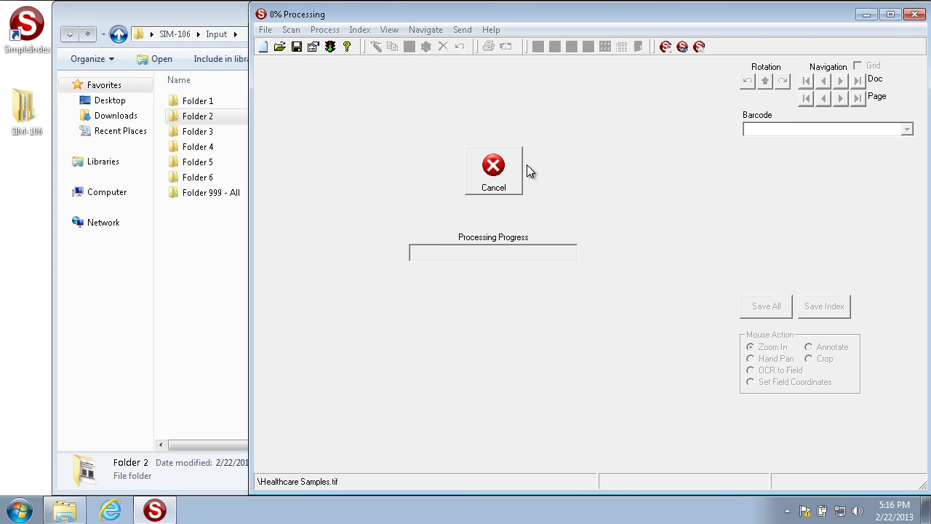
Save all indexes for the Healthcare Samples batch and for the Healthcare Samples 2 batch
{"action": "left_click", "coordinate": [765, 323]}
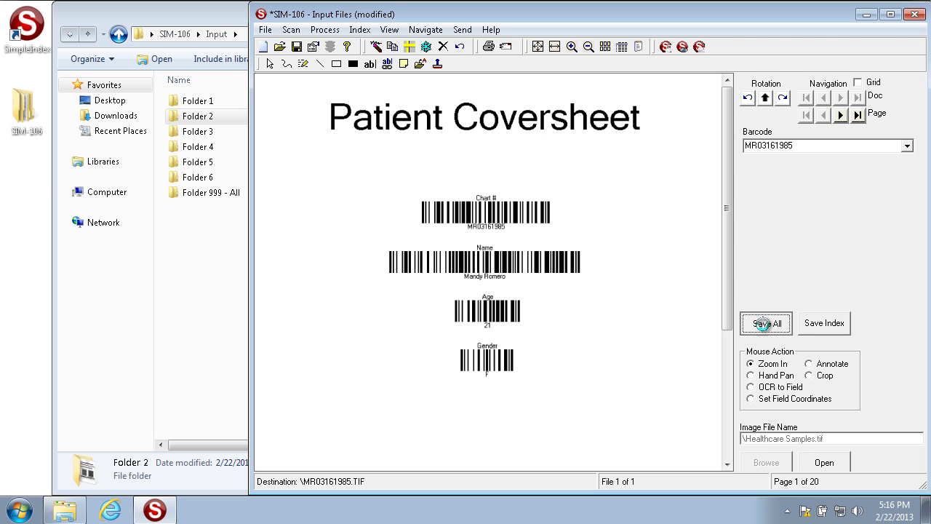
{"action": "left_click", "coordinate": [476, 298]}
{"action": "left_click", "coordinate": [470, 298]}
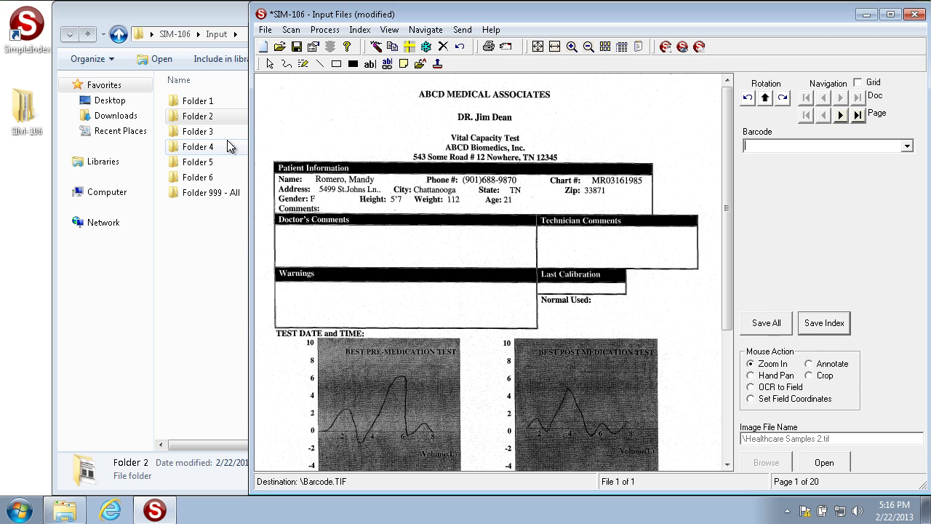
{"action": "left_click", "coordinate": [779, 326]}
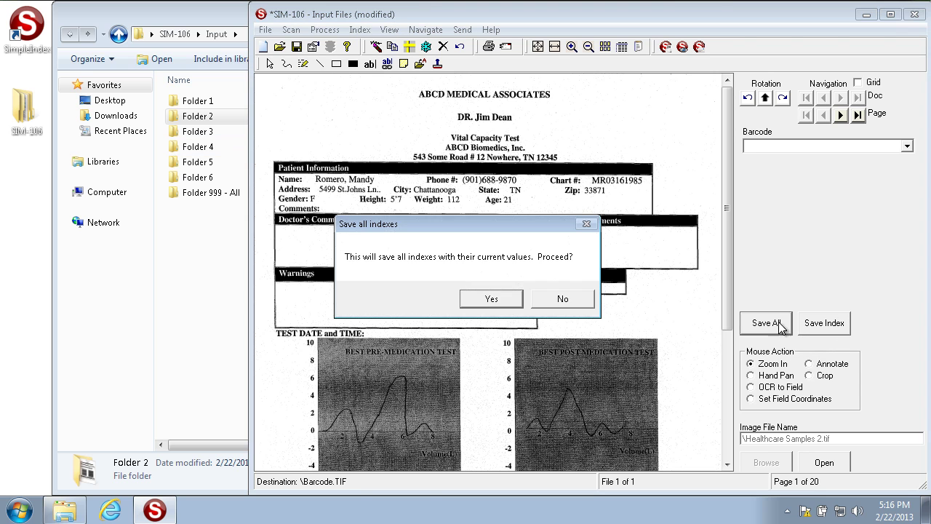
{"action": "left_click", "coordinate": [493, 301]}
{"action": "left_click", "coordinate": [473, 299]}
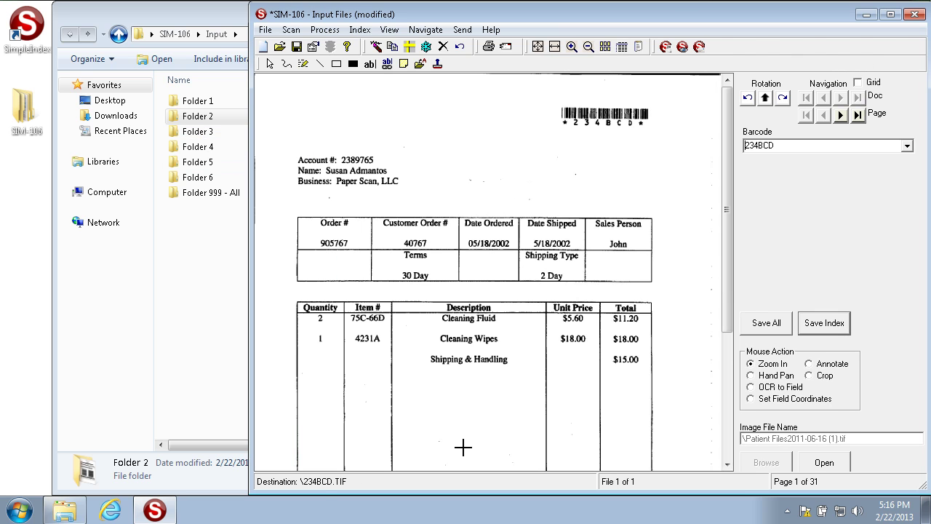
End the running job without saving its batch files, and disable Process subfolders in the job's options
{"action": "left_click", "coordinate": [846, 460]}
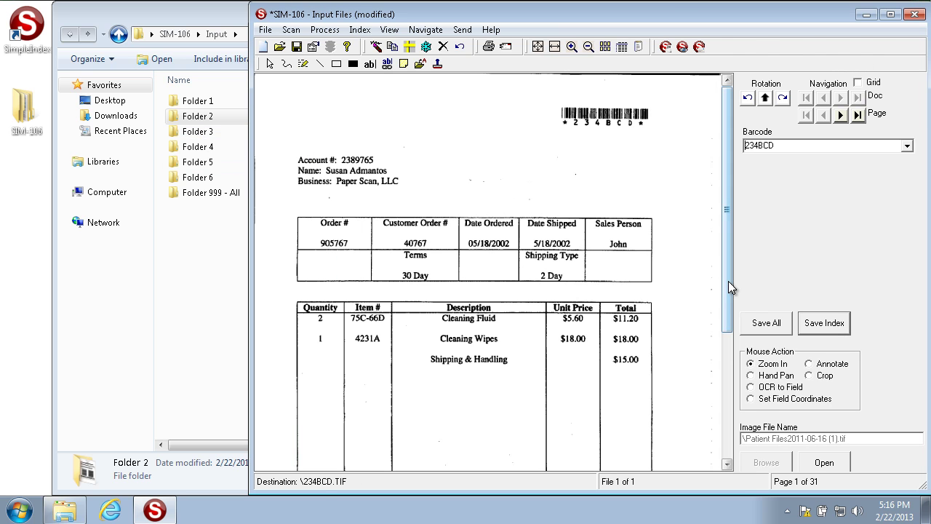
{"action": "left_click", "coordinate": [524, 318]}
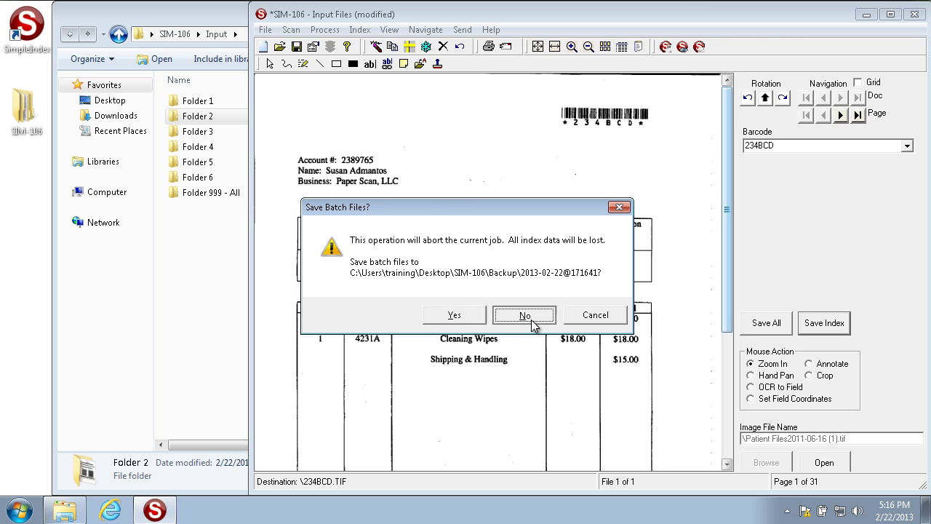
{"action": "left_click", "coordinate": [314, 47]}
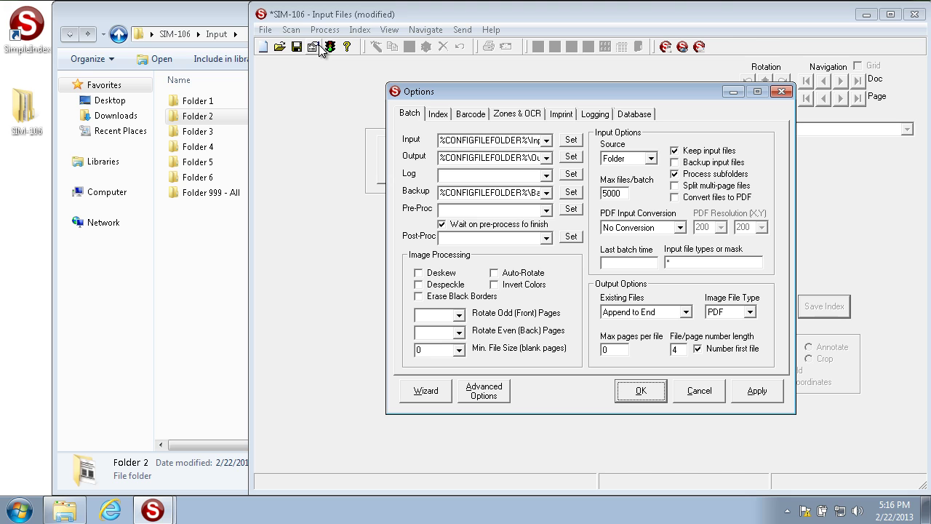
{"action": "left_click", "coordinate": [702, 175]}
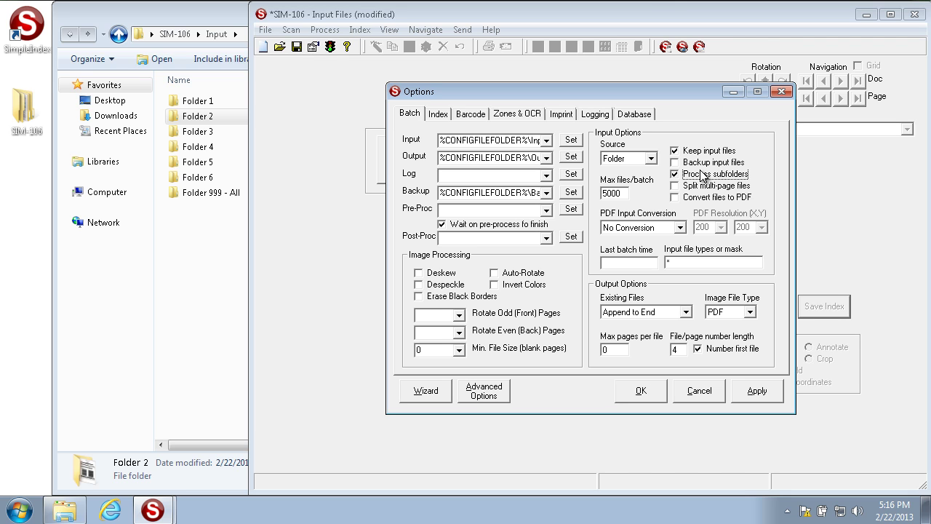
{"action": "left_click", "coordinate": [702, 175]}
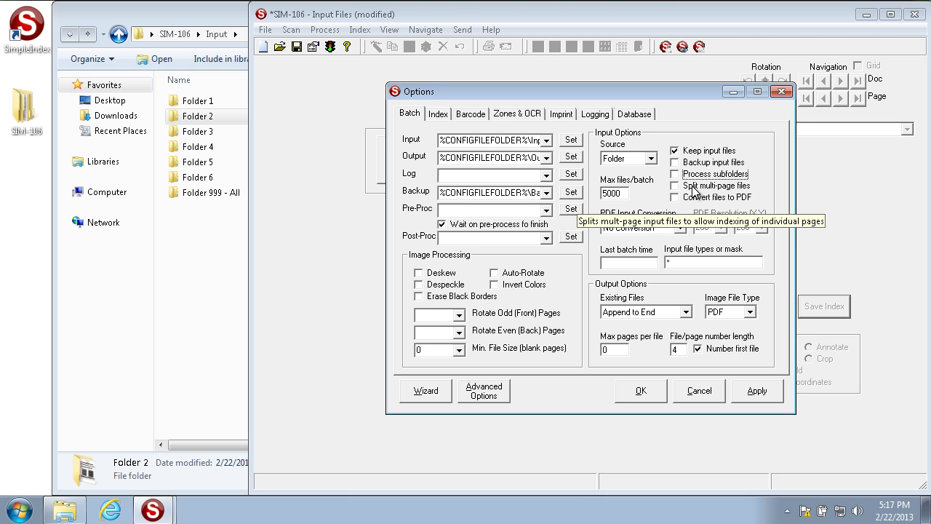
Open the Healthcare Samples TIF from Folder 1 in a maximized Windows Photo Viewer window
{"action": "left_click", "coordinate": [203, 104]}
{"action": "double_click", "coordinate": [202, 104]}
{"action": "double_click", "coordinate": [202, 103]}
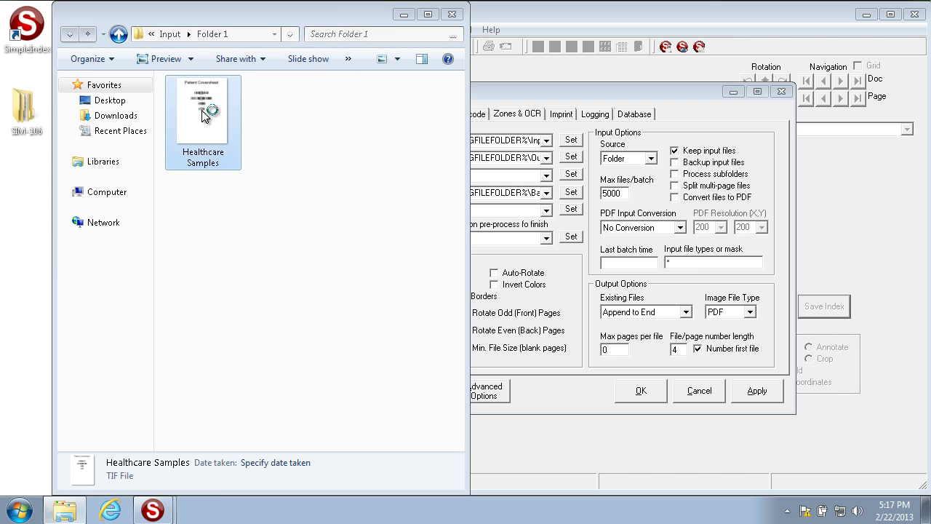
{"action": "left_click", "coordinate": [300, 14]}
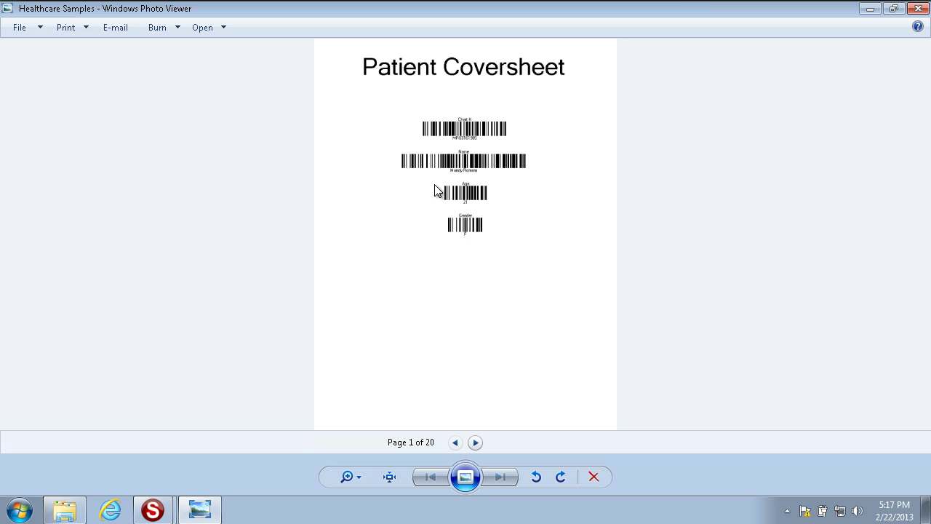
Page through the multi-page Healthcare Samples file from page 1 to page 14 to examine the documents it contains
{"action": "left_click", "coordinate": [479, 442]}
{"action": "left_click", "coordinate": [479, 442]}
{"action": "left_click", "coordinate": [478, 442]}
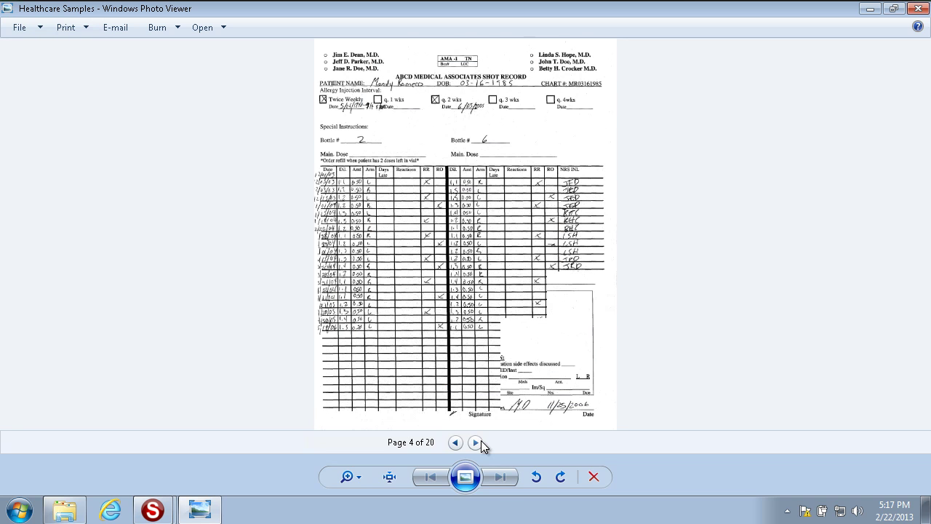
{"action": "left_click", "coordinate": [478, 441]}
{"action": "left_click", "coordinate": [476, 442]}
{"action": "left_click", "coordinate": [476, 442]}
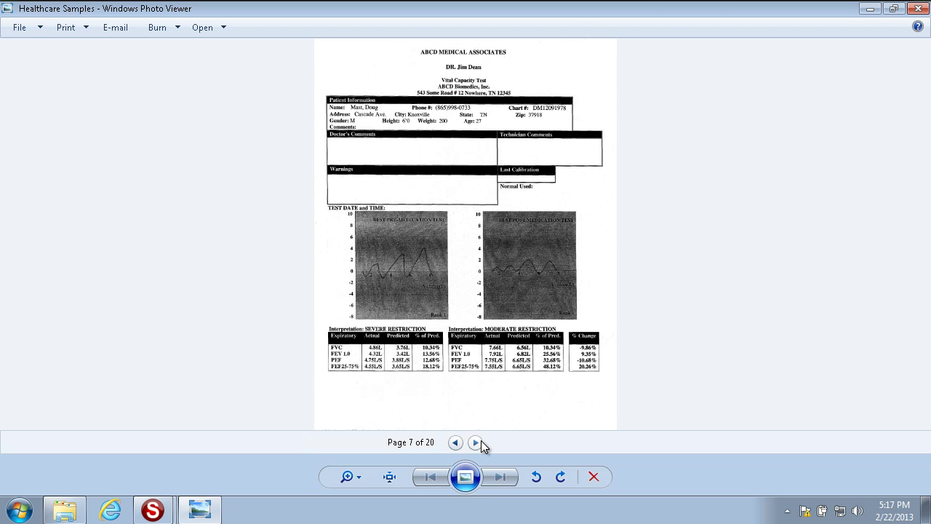
{"action": "left_click", "coordinate": [478, 442]}
{"action": "left_click", "coordinate": [479, 442]}
{"action": "left_click", "coordinate": [479, 441]}
{"action": "left_click", "coordinate": [478, 442]}
{"action": "left_click", "coordinate": [479, 441]}
{"action": "left_click", "coordinate": [478, 441]}
{"action": "left_click", "coordinate": [478, 442]}
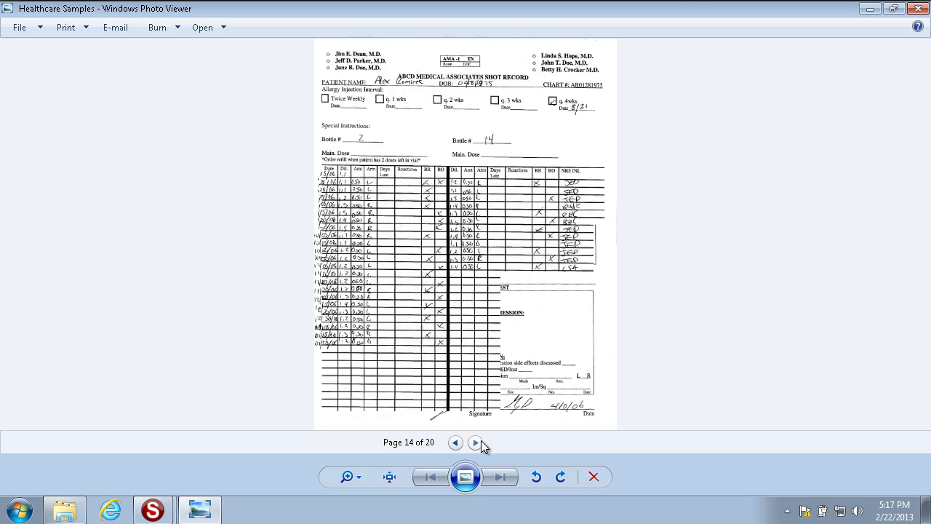
Page ahead to page 16 of the Healthcare Samples file, close the photo viewer and deselect the file in Folder 1
{"action": "left_click", "coordinate": [477, 442]}
{"action": "left_click", "coordinate": [476, 443]}
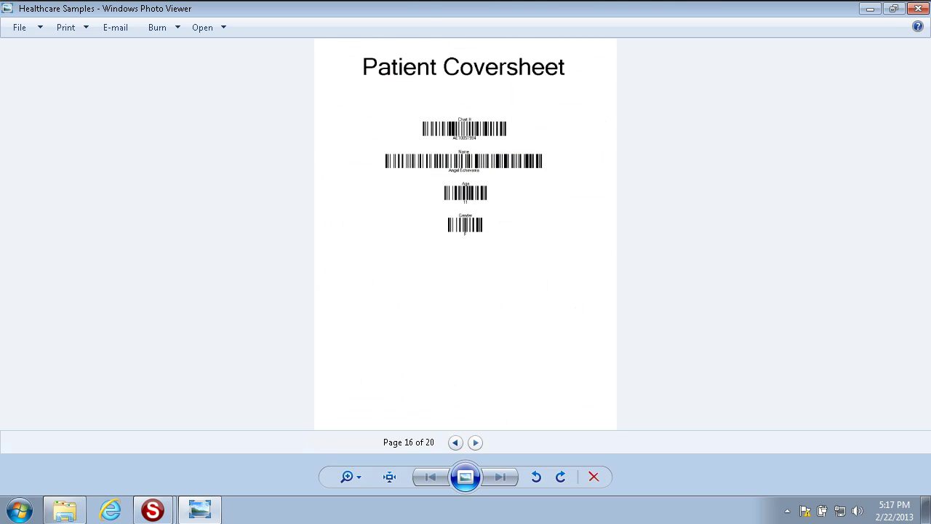
{"action": "left_click", "coordinate": [918, 8]}
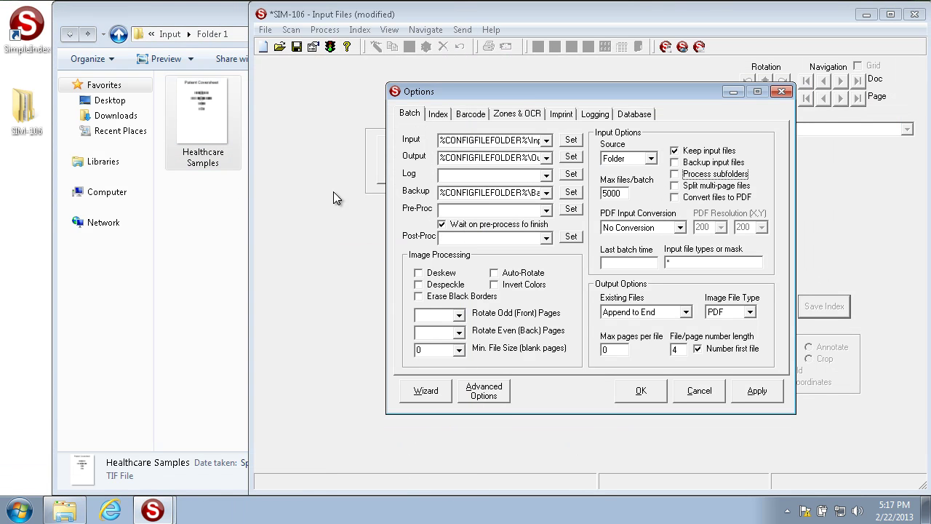
{"action": "left_click", "coordinate": [177, 208]}
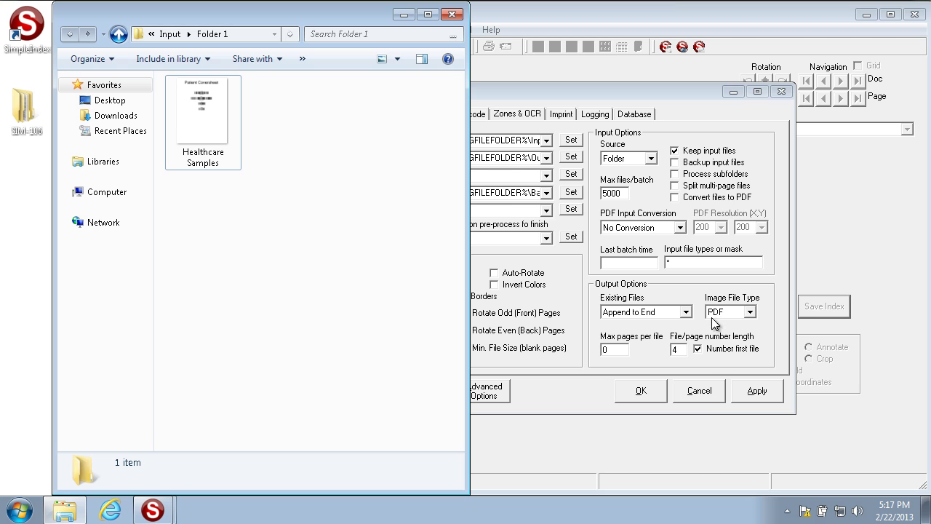
Set the job's input folder to Folder 1 inside the SIM-106 Input folder and confirm the options
{"action": "left_click", "coordinate": [571, 140]}
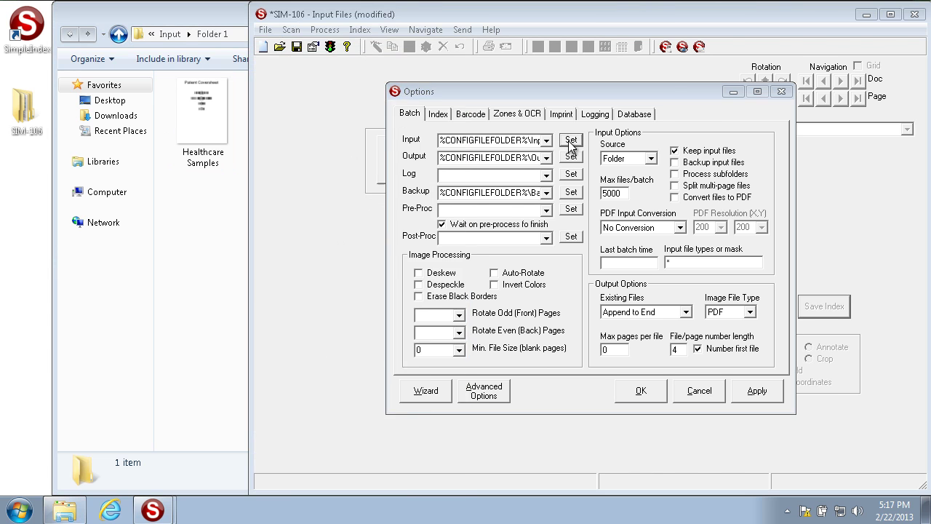
{"action": "double_click", "coordinate": [572, 182]}
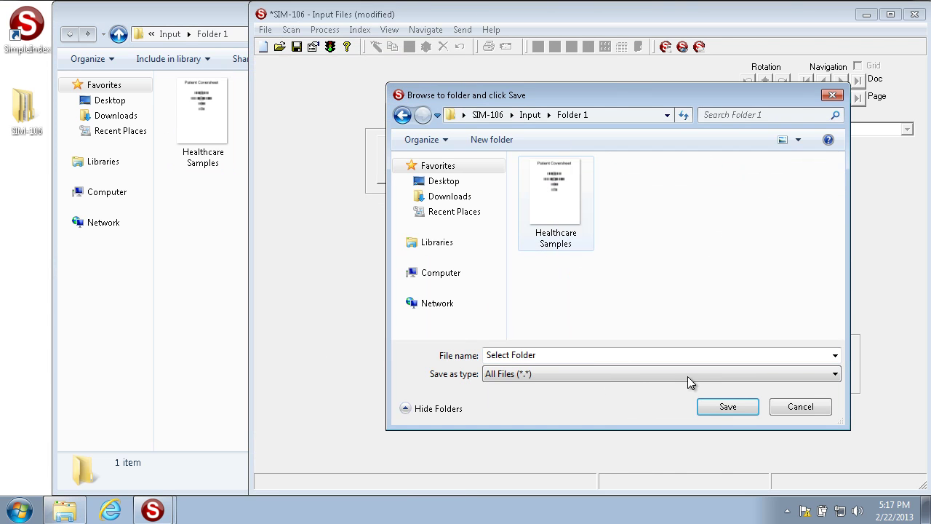
{"action": "left_click", "coordinate": [728, 407]}
{"action": "left_click", "coordinate": [558, 318]}
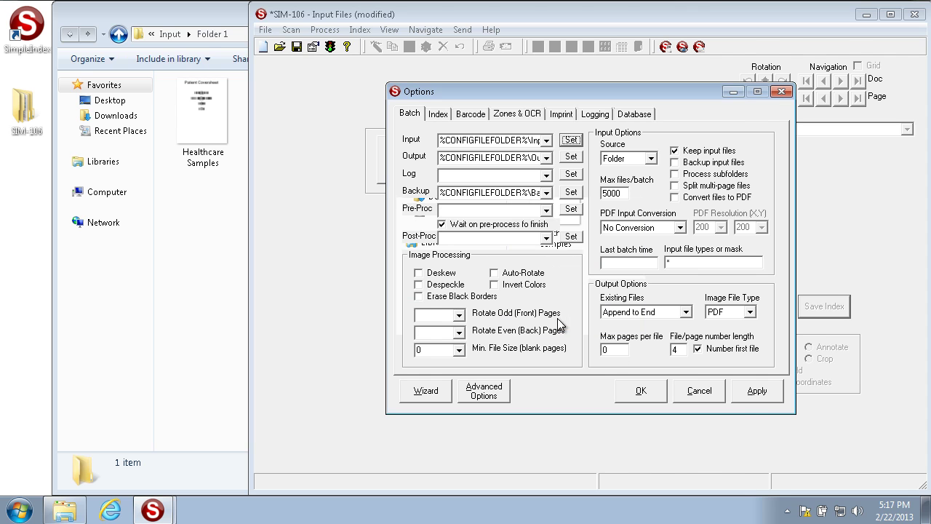
{"action": "left_click", "coordinate": [641, 393]}
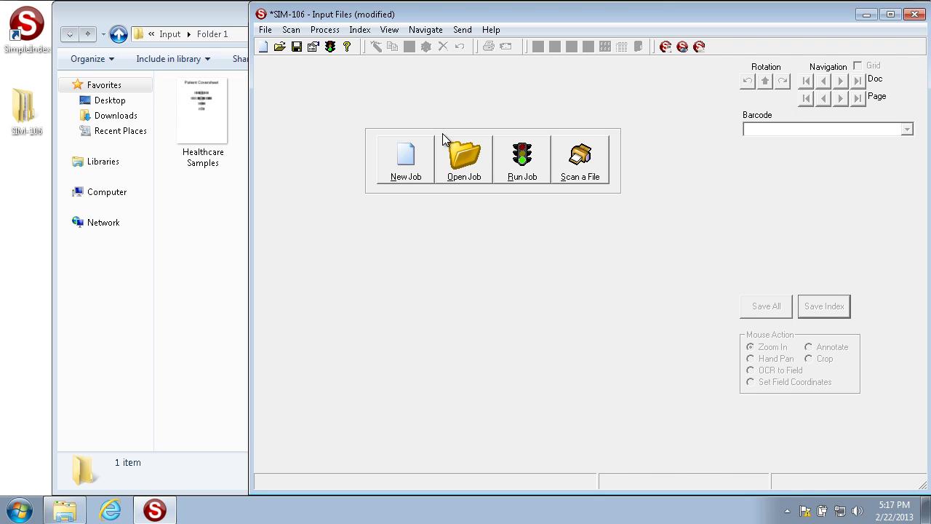
Run the job, page through the Healthcare Samples document to page 6, and save its index
{"action": "left_click", "coordinate": [537, 180]}
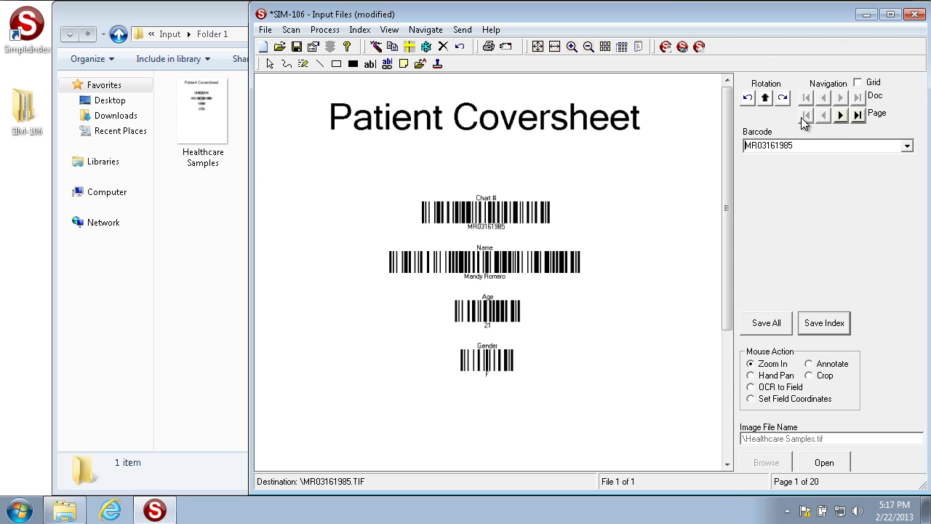
{"action": "left_click", "coordinate": [840, 115]}
{"action": "left_click", "coordinate": [840, 116]}
{"action": "left_click", "coordinate": [840, 116]}
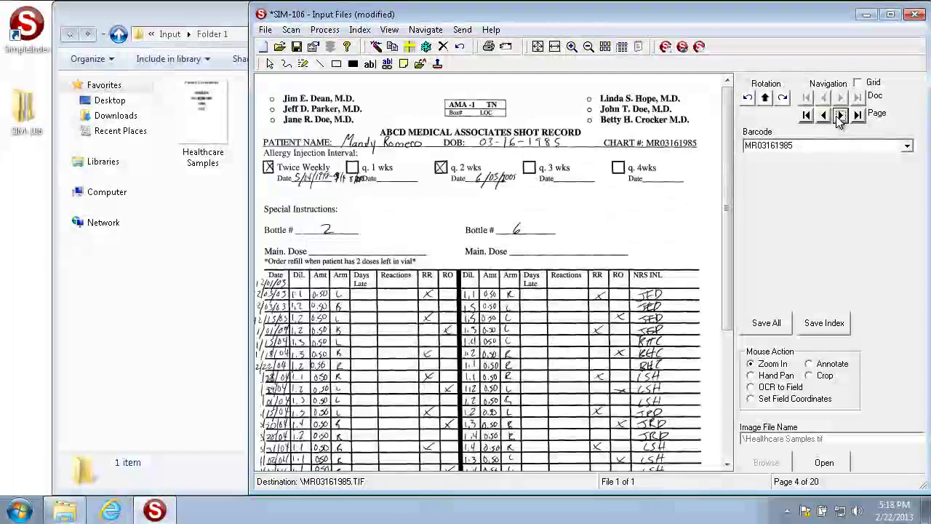
{"action": "left_click", "coordinate": [840, 115]}
{"action": "left_click", "coordinate": [840, 116]}
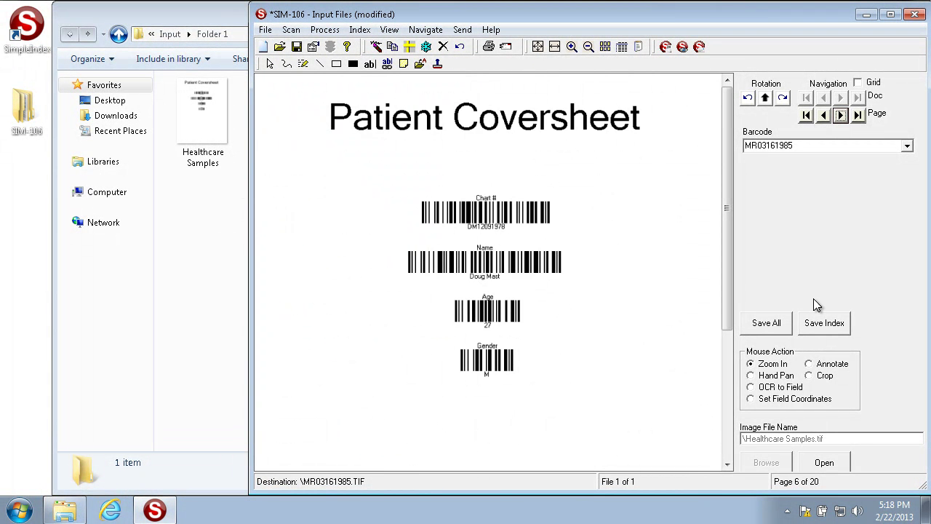
{"action": "left_click", "coordinate": [817, 320]}
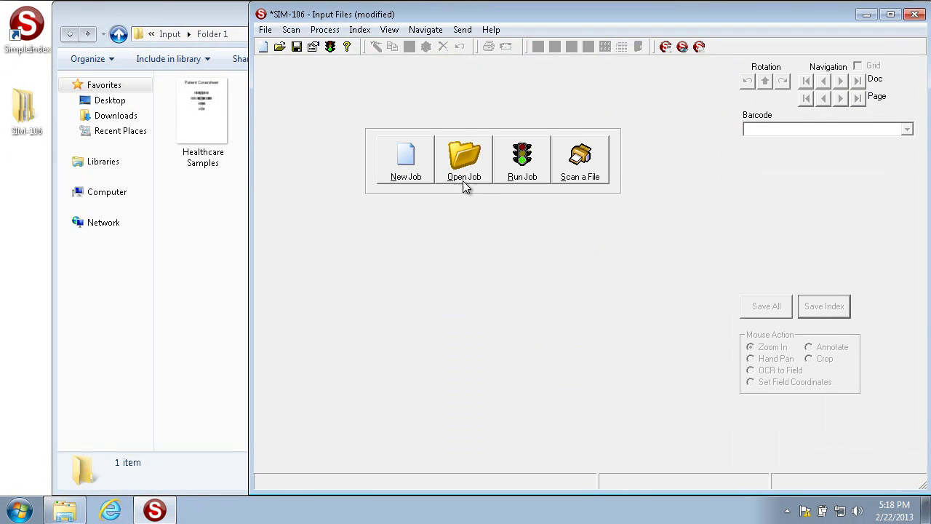
Enable Split multi-page files in the job's input options and confirm
{"action": "left_click", "coordinate": [312, 46]}
{"action": "left_click", "coordinate": [694, 188]}
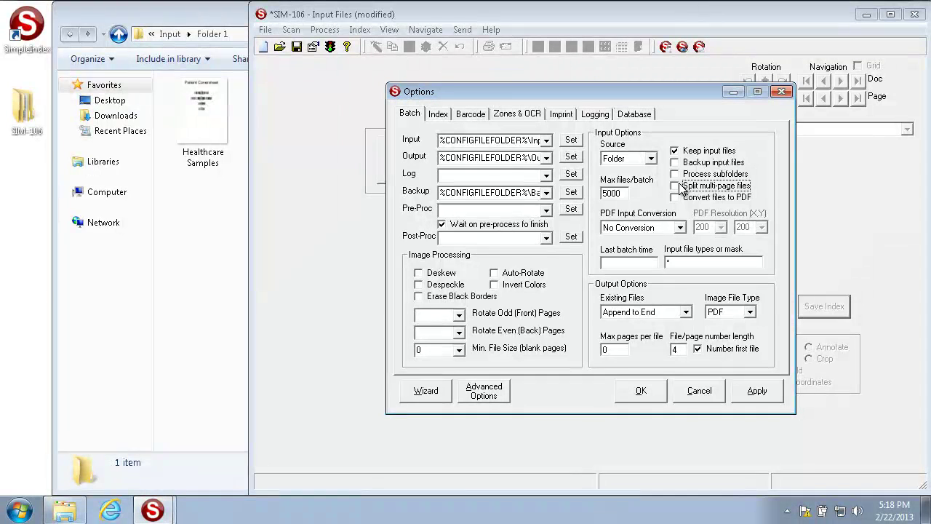
{"action": "left_click", "coordinate": [677, 187]}
{"action": "left_click", "coordinate": [631, 397]}
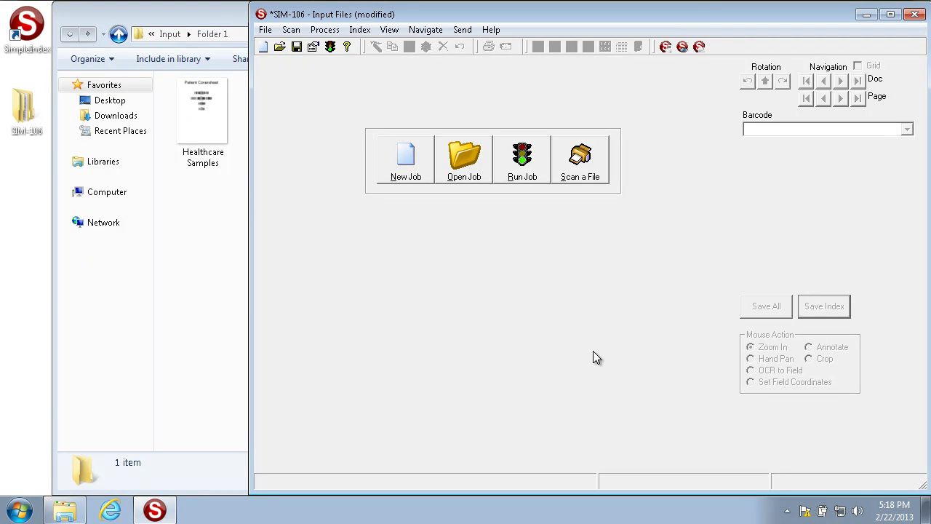
Run the job with splitting enabled and check the barcoded coversheets in rows 6, 11 and 16 of the document grid
{"action": "left_click", "coordinate": [532, 177]}
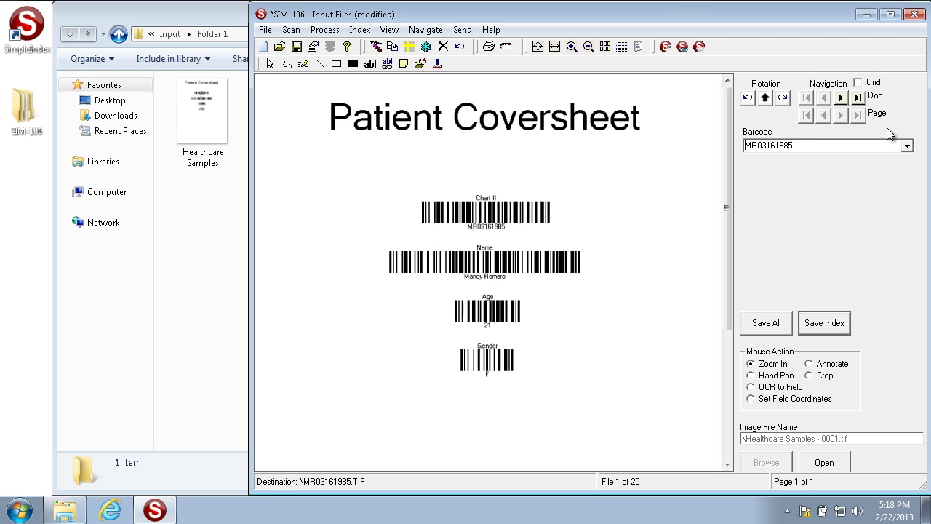
{"action": "left_click", "coordinate": [859, 83]}
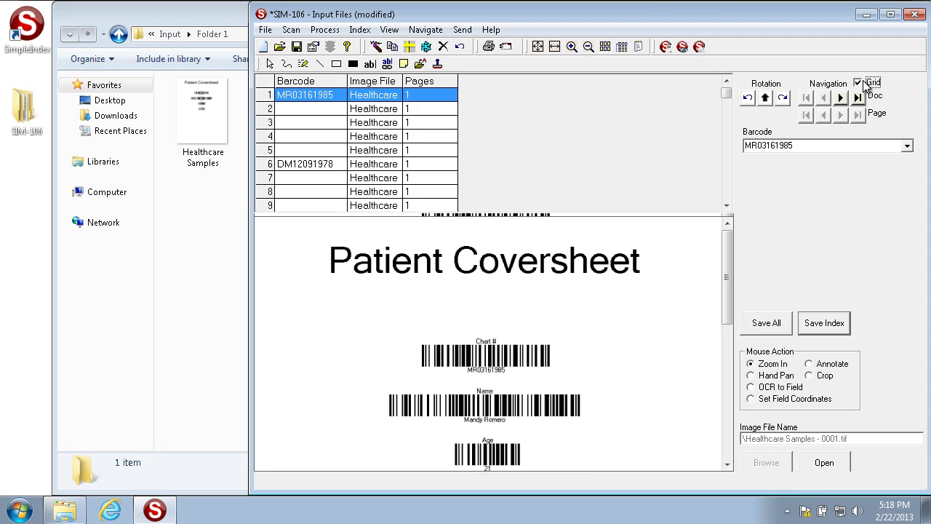
{"action": "left_click", "coordinate": [304, 165]}
{"action": "left_click", "coordinate": [727, 191]}
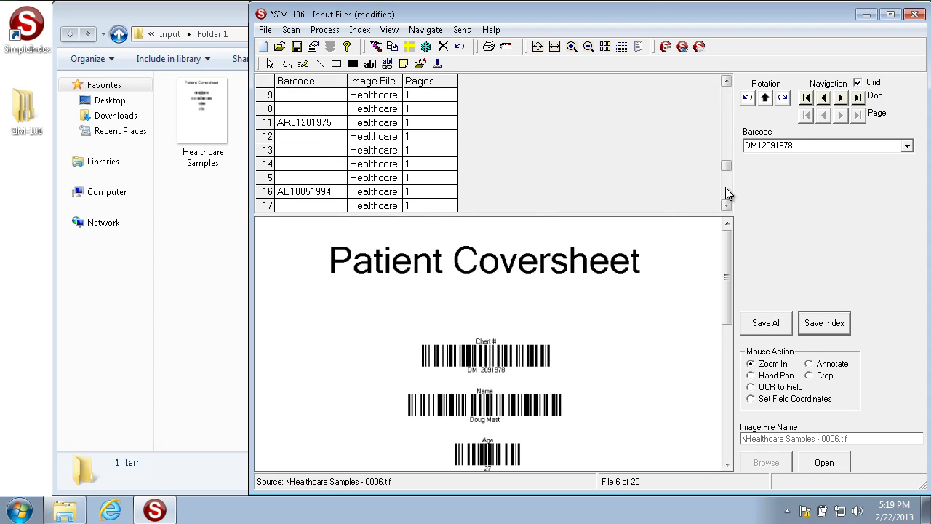
{"action": "left_click", "coordinate": [363, 123]}
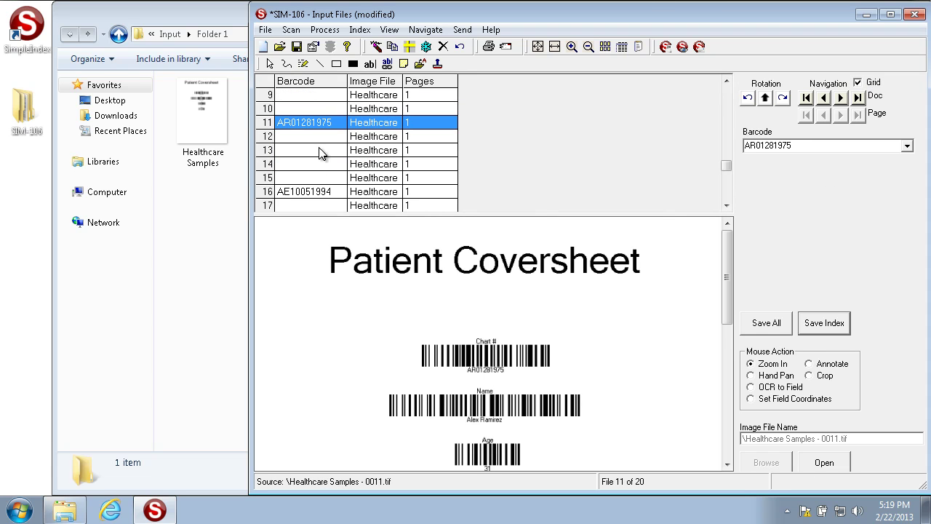
{"action": "left_click", "coordinate": [323, 192]}
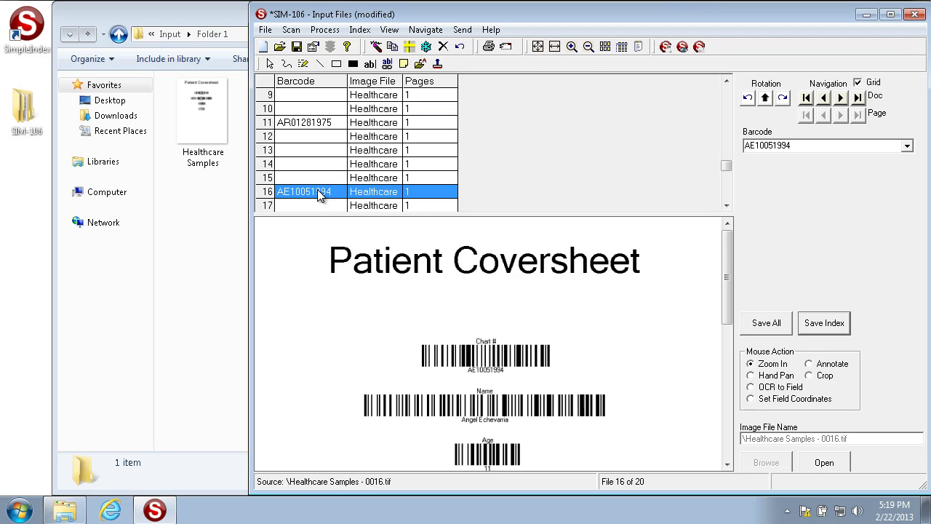
Save all indexes for the split Healthcare Samples batch
{"action": "left_click", "coordinate": [763, 325]}
{"action": "left_click", "coordinate": [528, 314]}
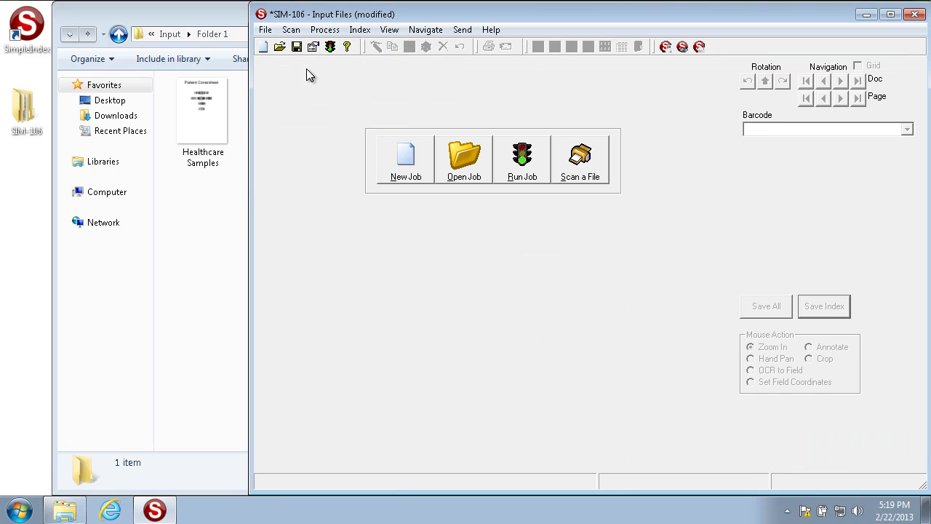
Bring up the job's options, then view the Terms of Smallson Project Word document from Folder 6 and close it
{"action": "left_click", "coordinate": [313, 46]}
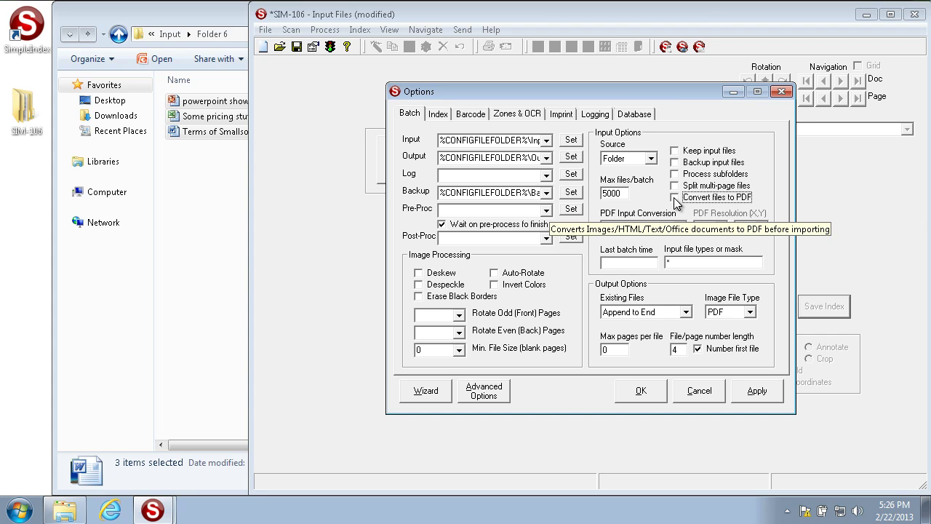
{"action": "left_click", "coordinate": [206, 223]}
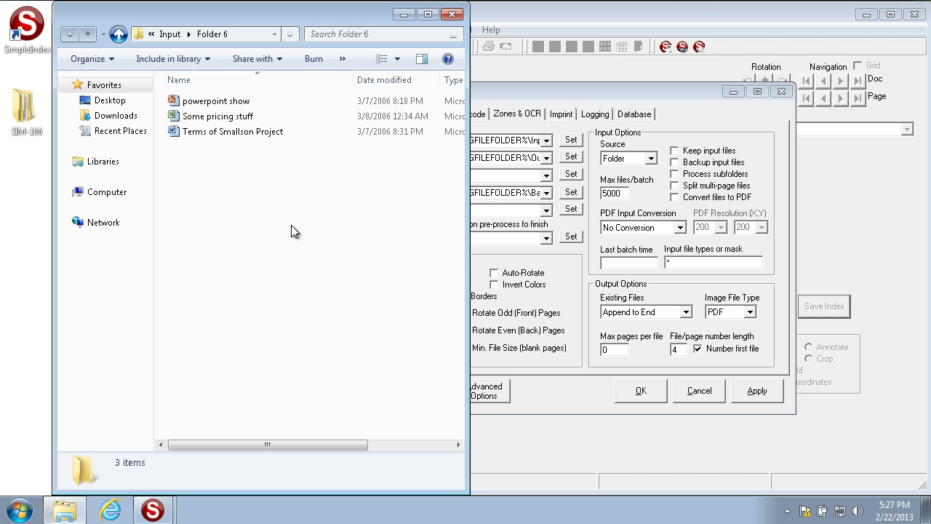
{"action": "double_click", "coordinate": [234, 132]}
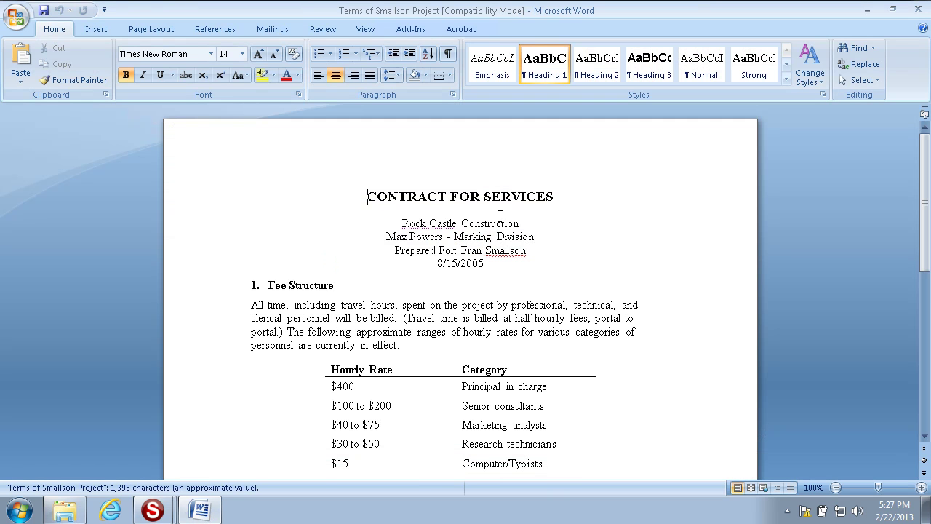
{"action": "scroll", "coordinate": [499, 214], "scroll_direction": "down", "scroll_amount": 2}
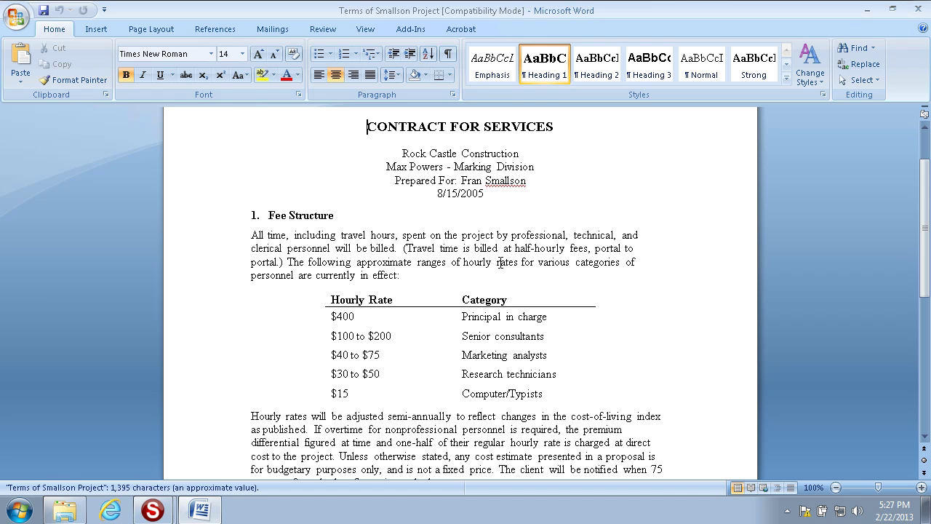
{"action": "scroll", "coordinate": [500, 261], "scroll_direction": "up", "scroll_amount": 2}
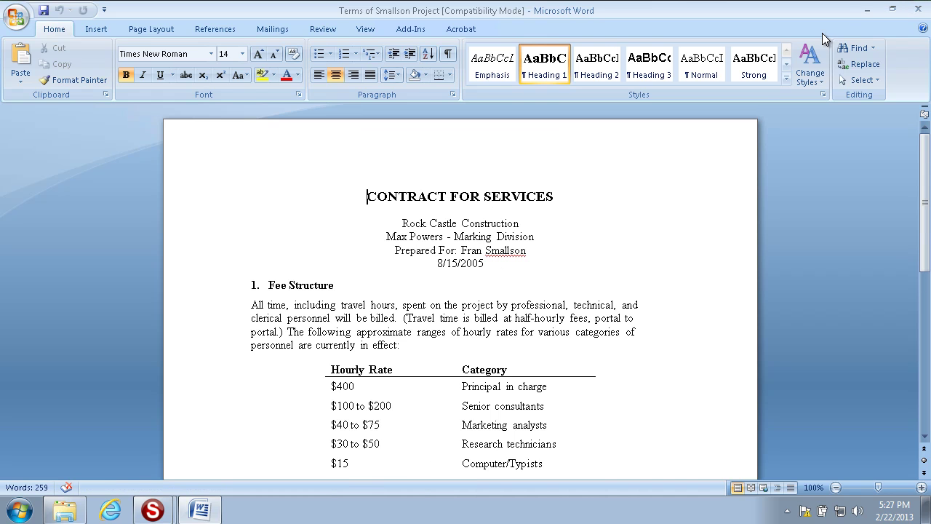
{"action": "left_click", "coordinate": [919, 12]}
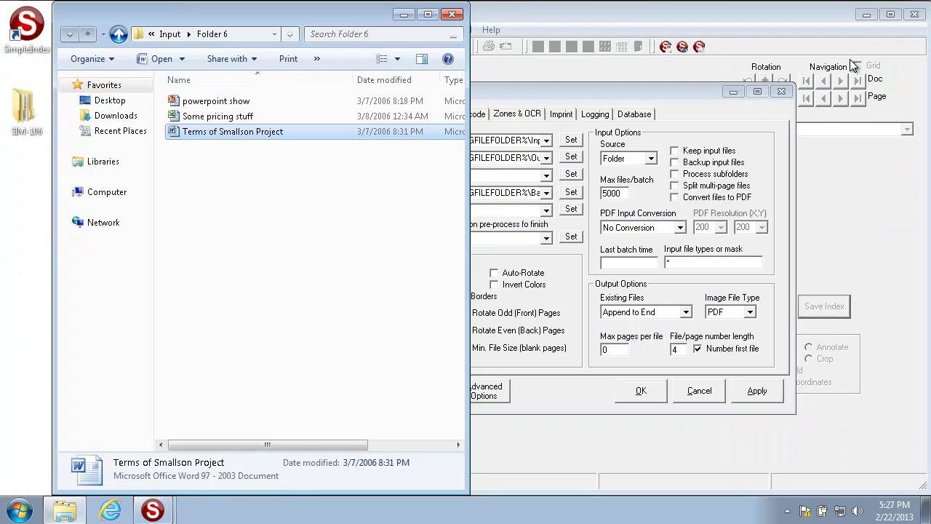
Enable Convert files to PDF in the job's input options and confirm
{"action": "left_click", "coordinate": [695, 121]}
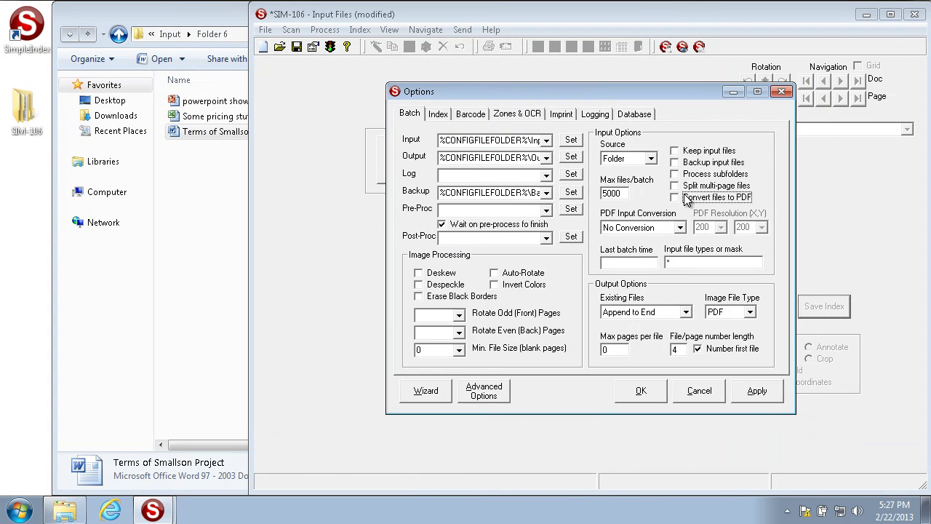
{"action": "left_click", "coordinate": [685, 197]}
{"action": "left_click", "coordinate": [641, 391]}
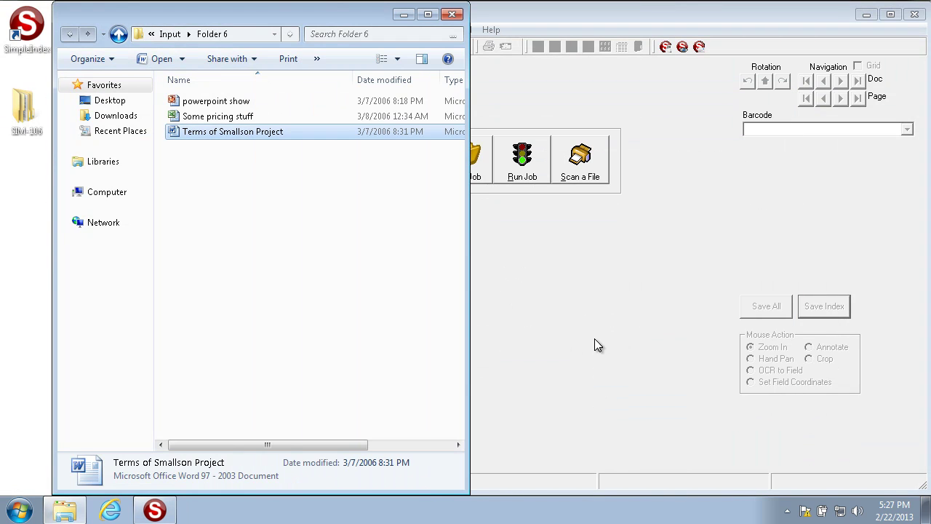
{"action": "left_click", "coordinate": [591, 99]}
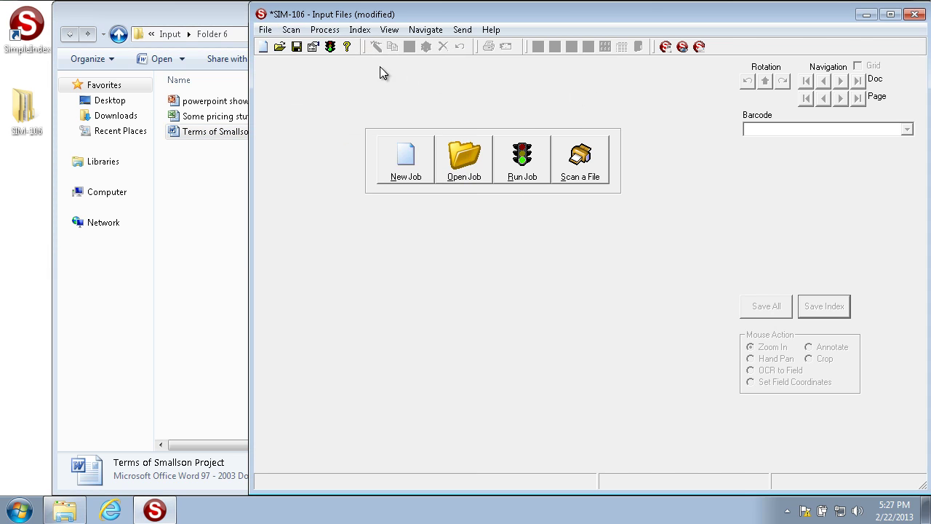
Review the Keep input files setting in the job's options, deselect the file in Folder 6 and confirm the options
{"action": "left_click", "coordinate": [313, 46]}
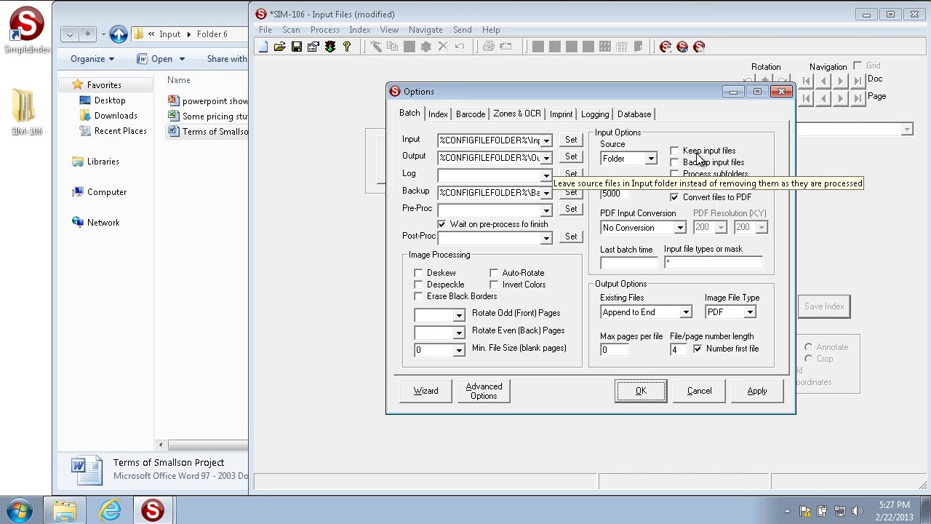
{"action": "left_click", "coordinate": [202, 180]}
{"action": "left_click", "coordinate": [680, 126]}
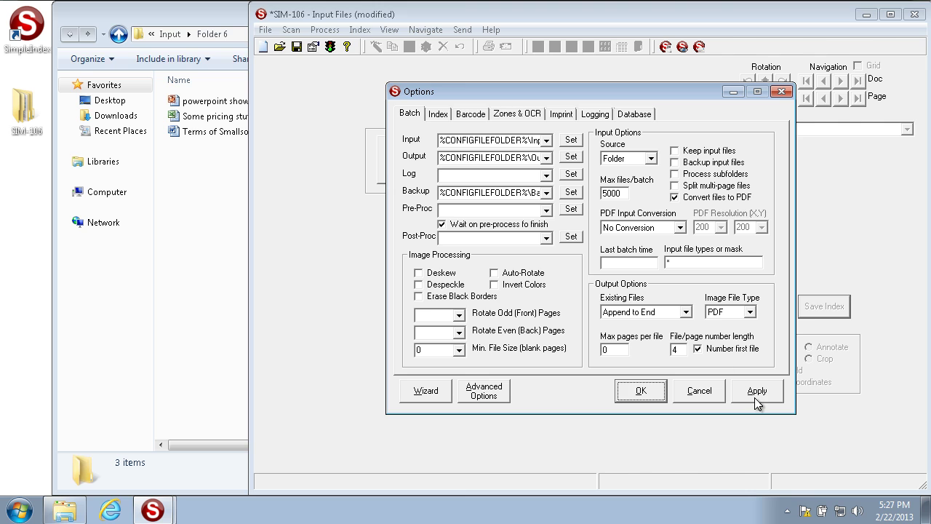
{"action": "left_click", "coordinate": [641, 395]}
Run the job and select text in the converted Terms of Smallson Project PDF, from the title to below the hourly-rate table
{"action": "left_click", "coordinate": [536, 164]}
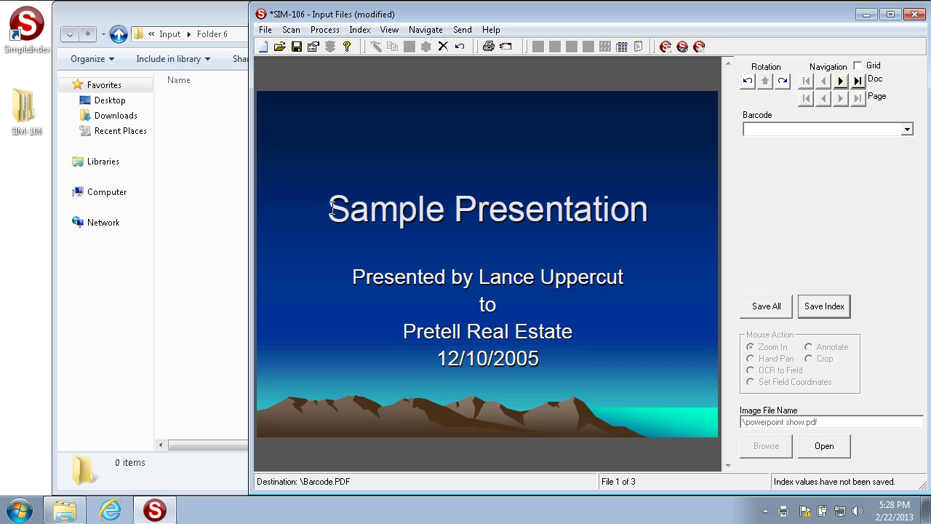
{"action": "left_click", "coordinate": [840, 80]}
{"action": "left_click", "coordinate": [840, 81]}
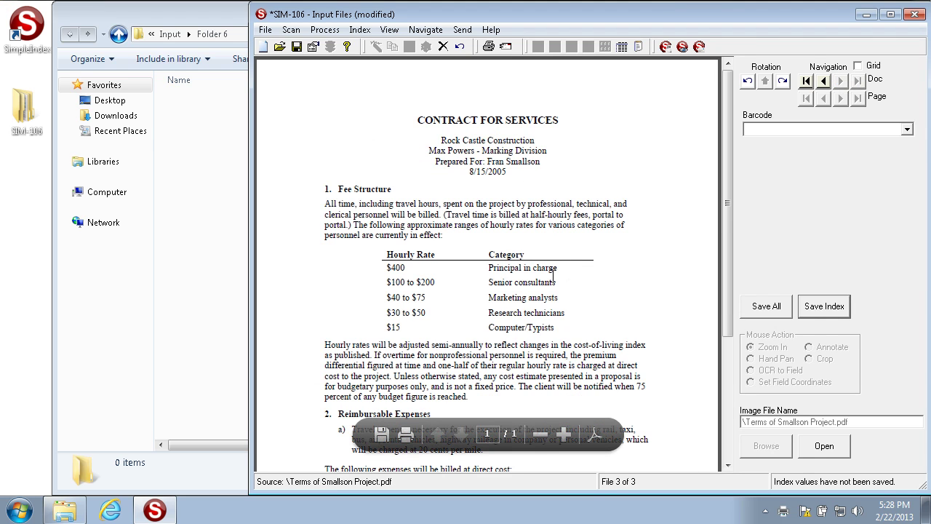
{"action": "left_click_drag", "start_coordinate": [591, 345], "coordinate": [409, 125]}
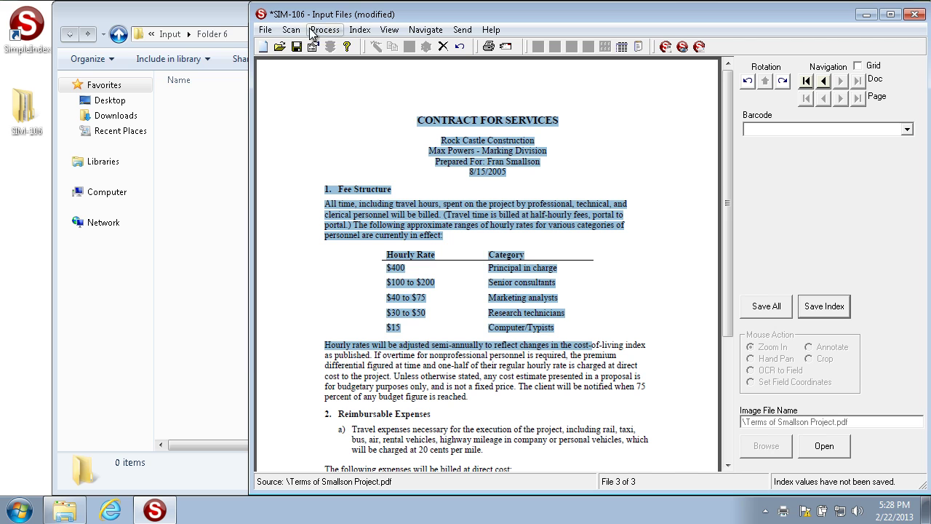
End the PDF conversion job without saving its batch files
{"action": "left_click", "coordinate": [265, 30]}
{"action": "left_click", "coordinate": [306, 186]}
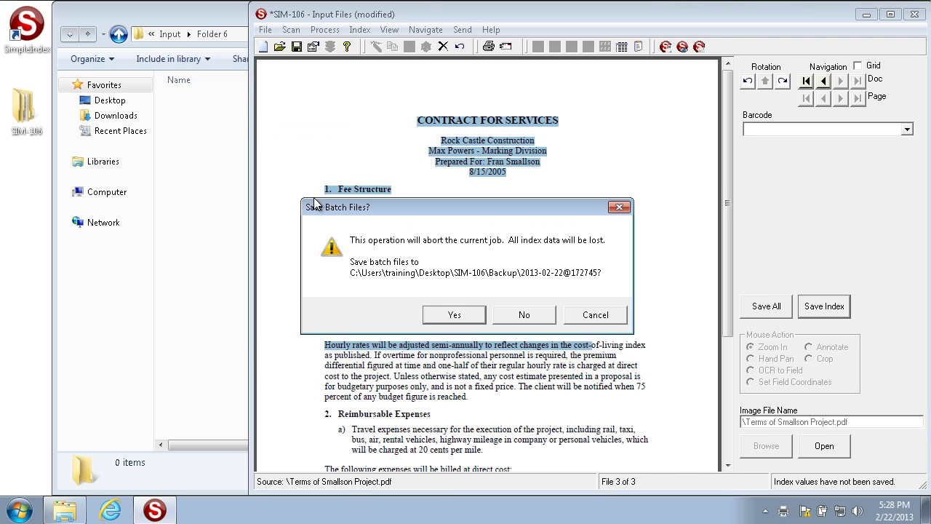
{"action": "left_click", "coordinate": [514, 314]}
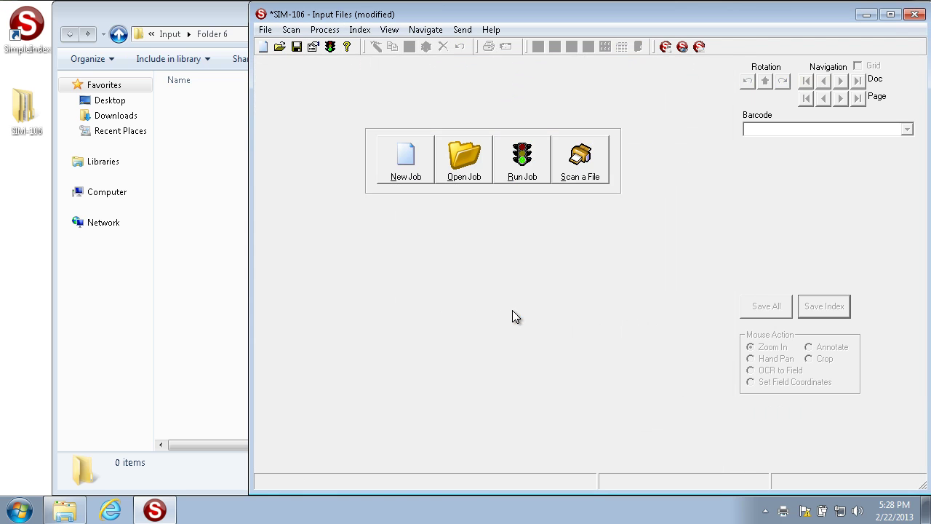
In the job options, enable Keep input files, disable Convert files to PDF, and set Max files/batch to 1
{"action": "left_click", "coordinate": [313, 47]}
{"action": "left_click", "coordinate": [690, 150]}
{"action": "left_click", "coordinate": [702, 198]}
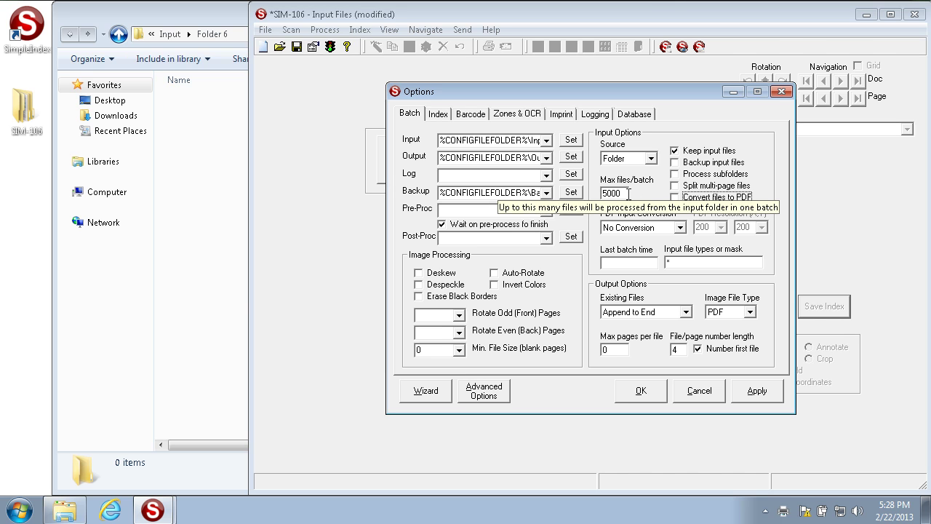
{"action": "double_click", "coordinate": [624, 194]}
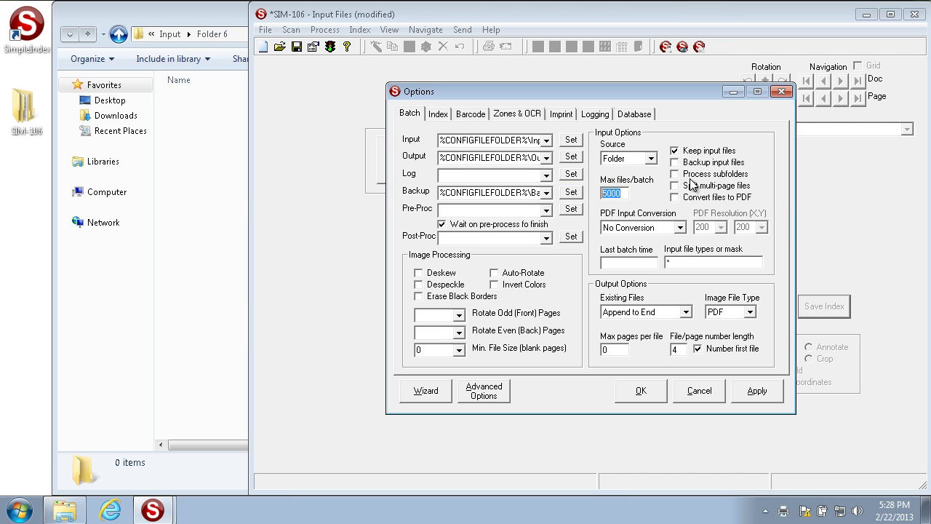
{"action": "type", "text": "0"}
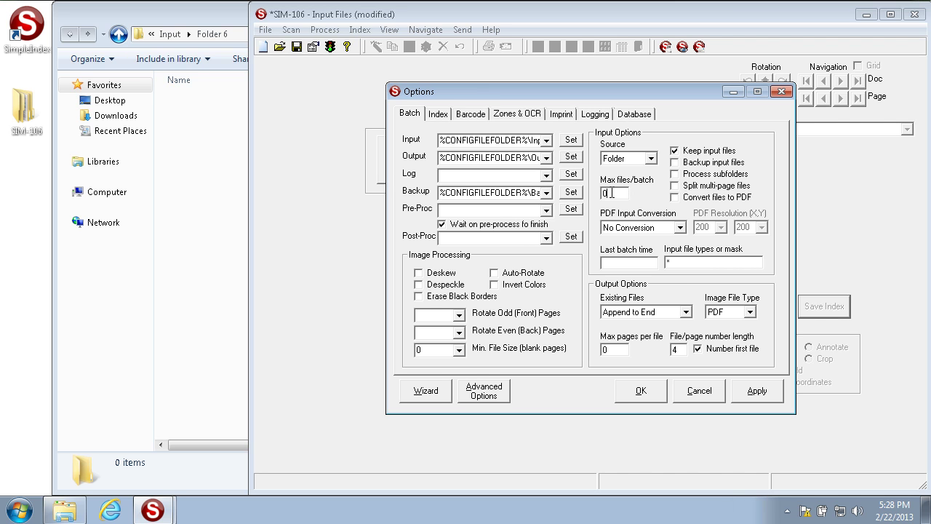
{"action": "type", "text": "1"}
Set the job's input path to Folder 999 - All with default-folder keywords inserted, and check the resulting path
{"action": "left_click", "coordinate": [571, 140]}
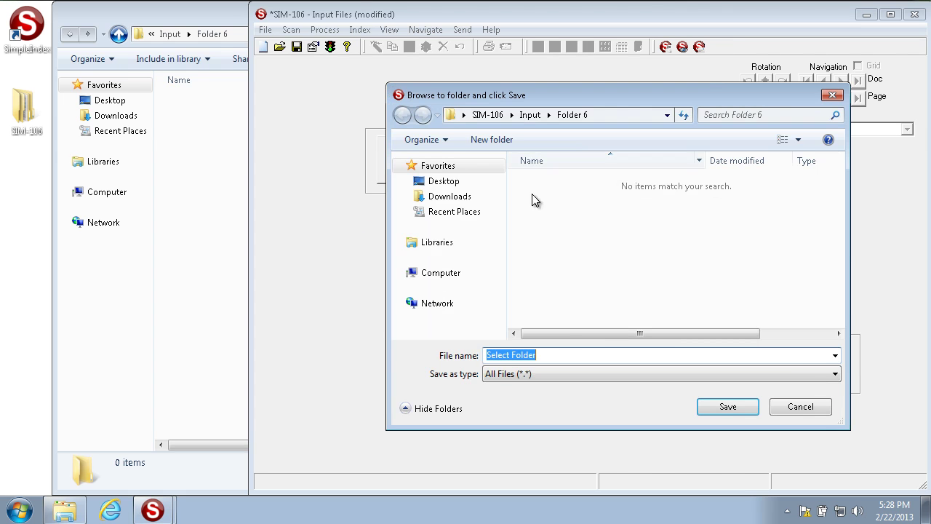
{"action": "left_click", "coordinate": [530, 114]}
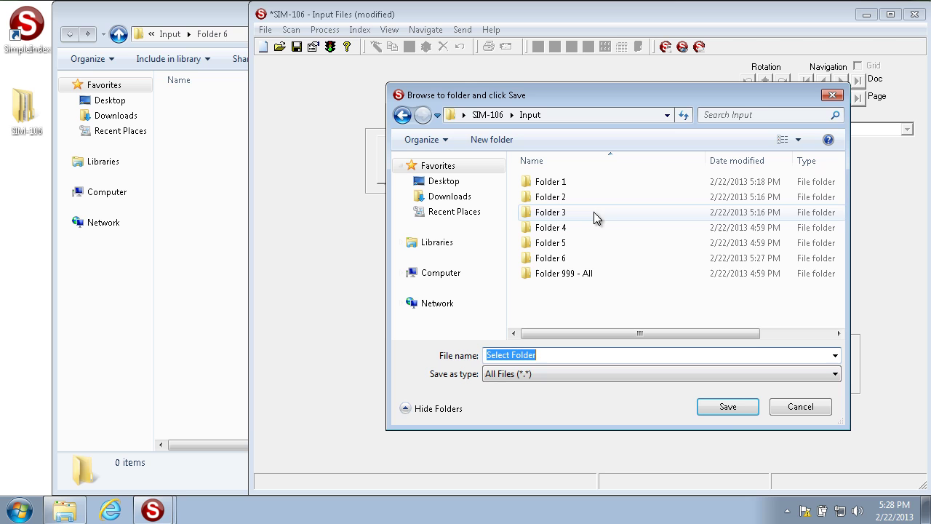
{"action": "double_click", "coordinate": [562, 273]}
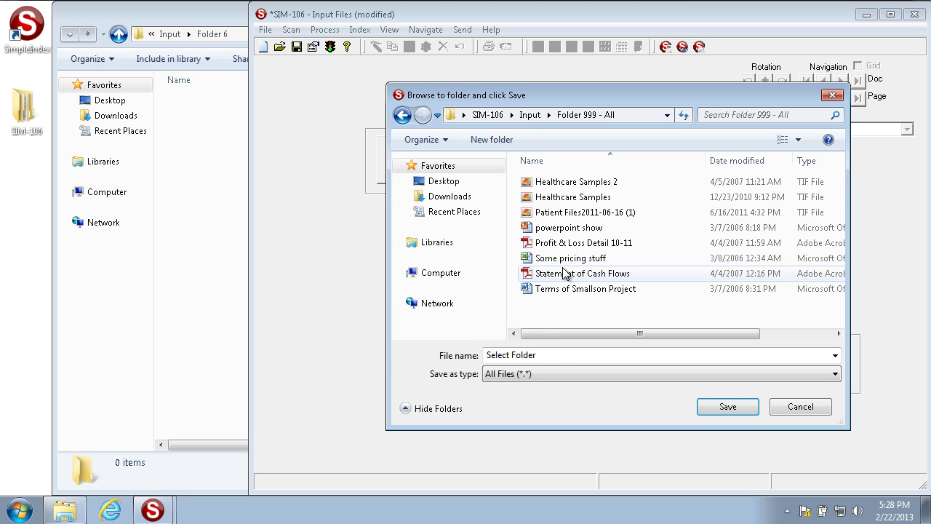
{"action": "left_click", "coordinate": [720, 407]}
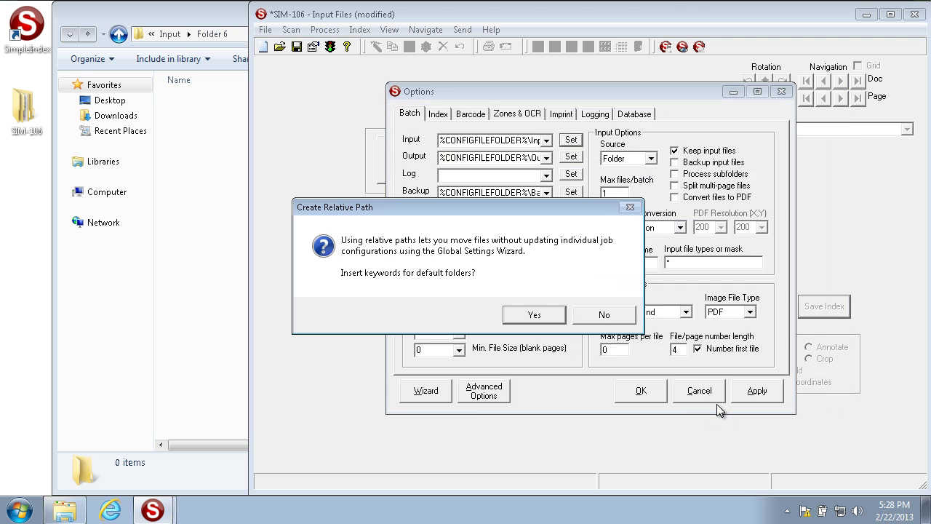
{"action": "left_click", "coordinate": [535, 315]}
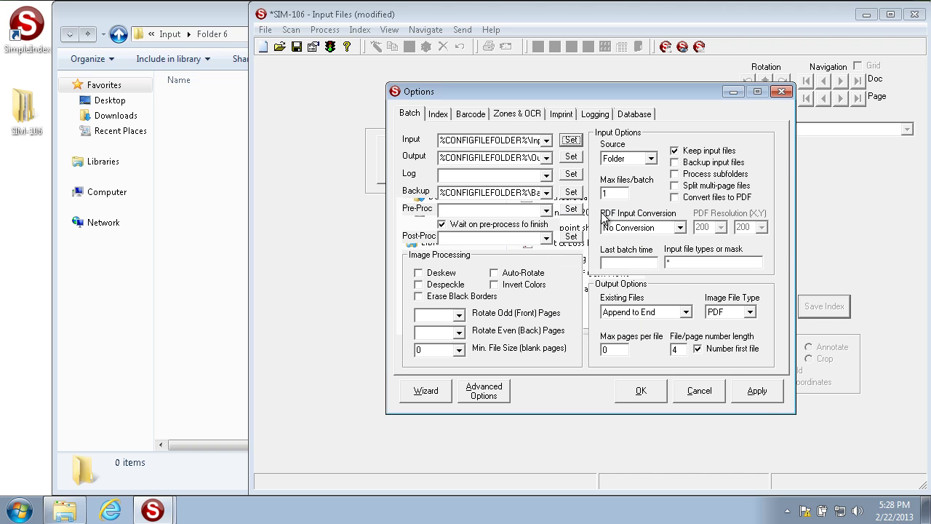
{"action": "left_click", "coordinate": [626, 192]}
{"action": "left_click", "coordinate": [507, 139]}
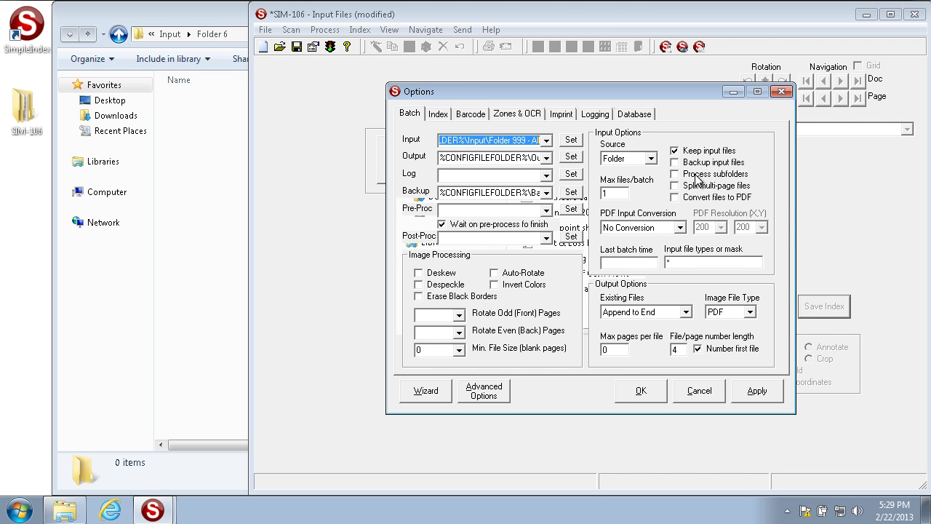
Confirm the options, run the job on the single-file batch, and end it without saving its batch files
{"action": "left_click", "coordinate": [641, 391]}
{"action": "left_click", "coordinate": [507, 178]}
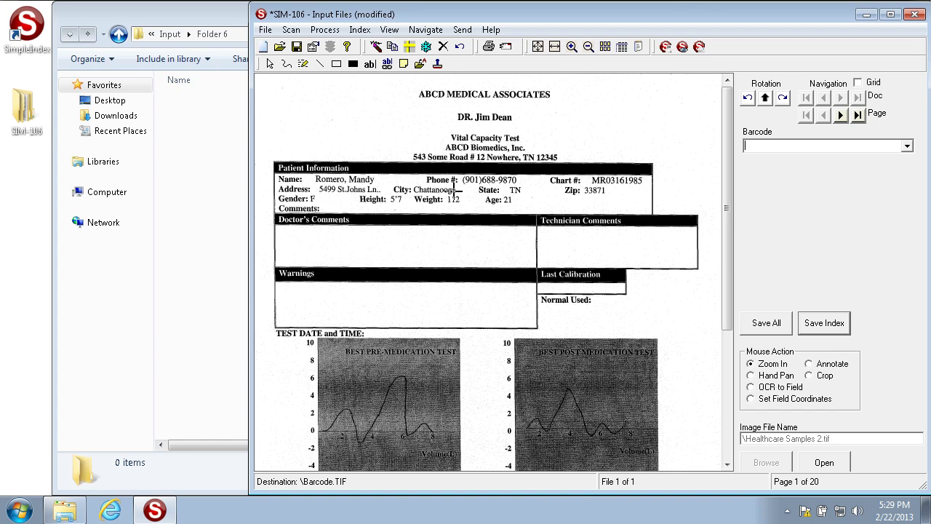
{"action": "key", "text": "ctrl+n"}
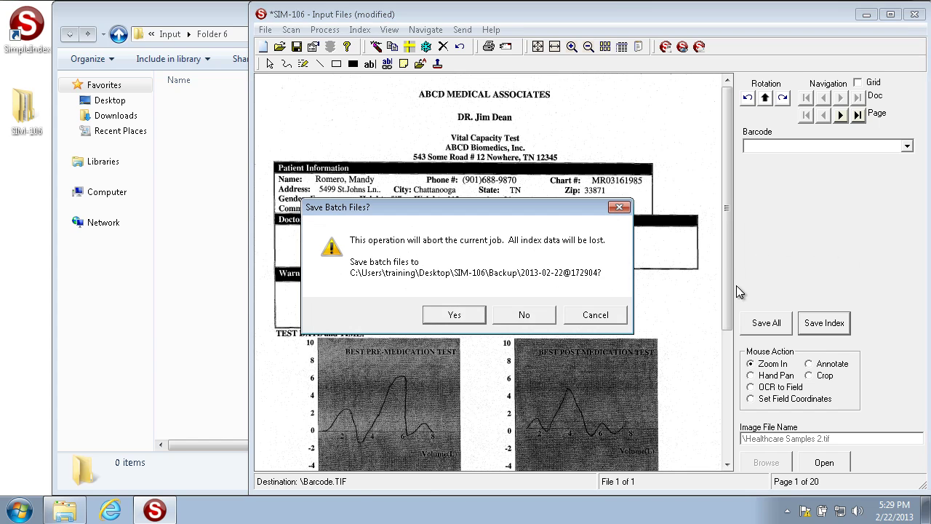
{"action": "left_click", "coordinate": [510, 314]}
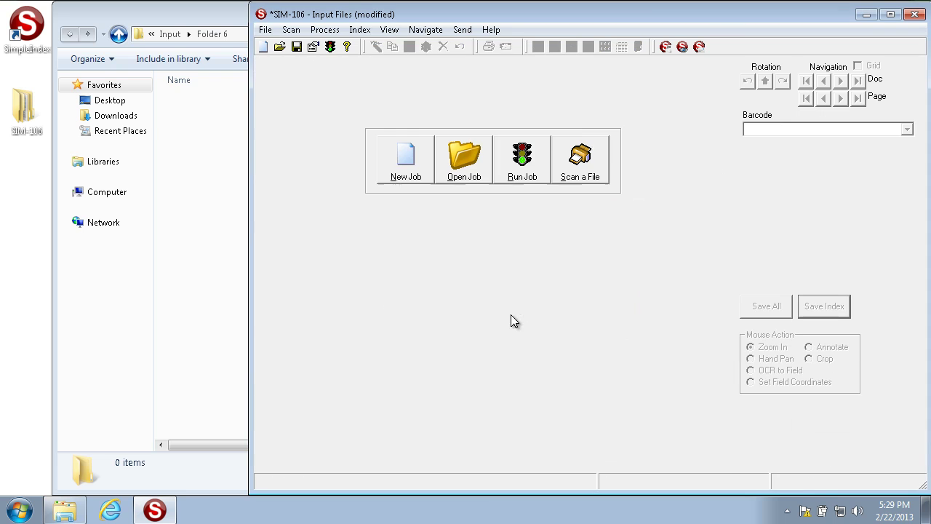
Set Max files/batch back to 5000 in the job's input options
{"action": "left_click", "coordinate": [313, 45]}
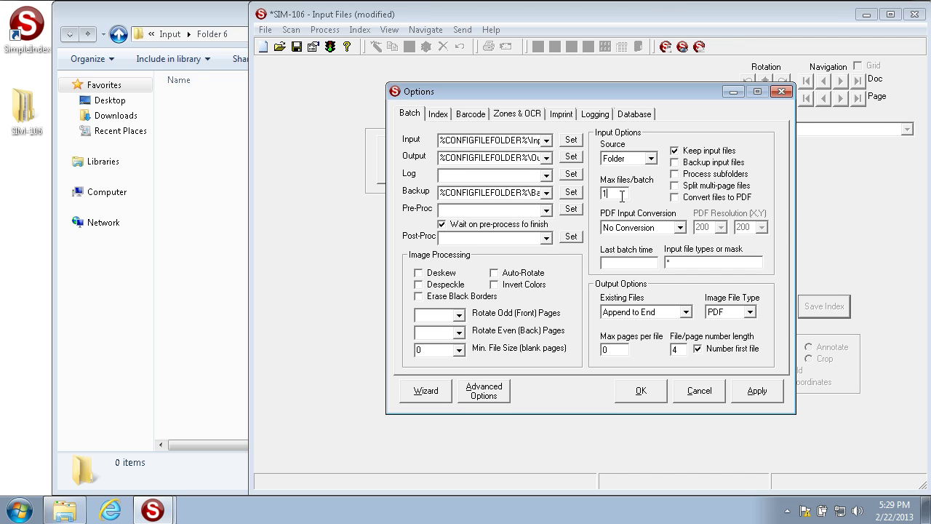
{"action": "key", "text": "BackSpace"}
{"action": "type", "text": "5000"}
{"action": "left_click_drag", "start_coordinate": [629, 195], "coordinate": [519, 192]}
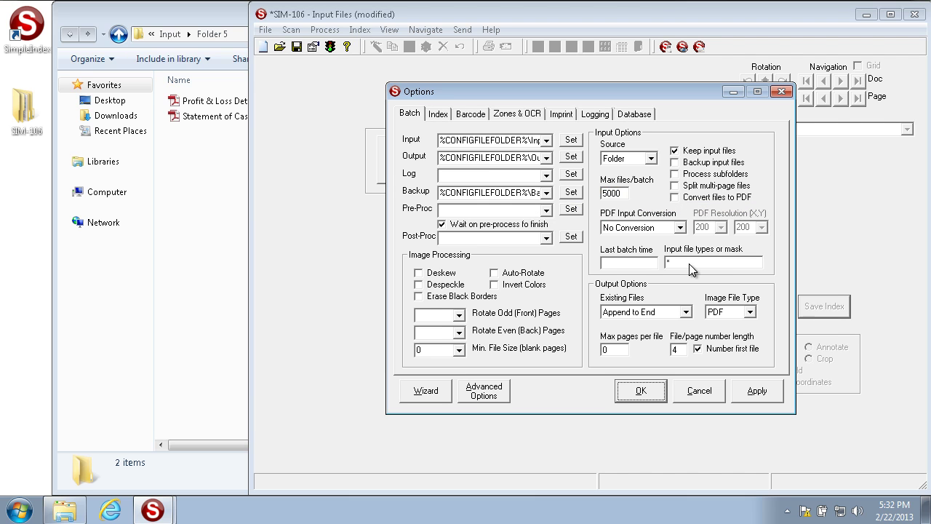
Set PDF Input Conversion to Save Embedded Images
{"action": "left_click", "coordinate": [669, 228]}
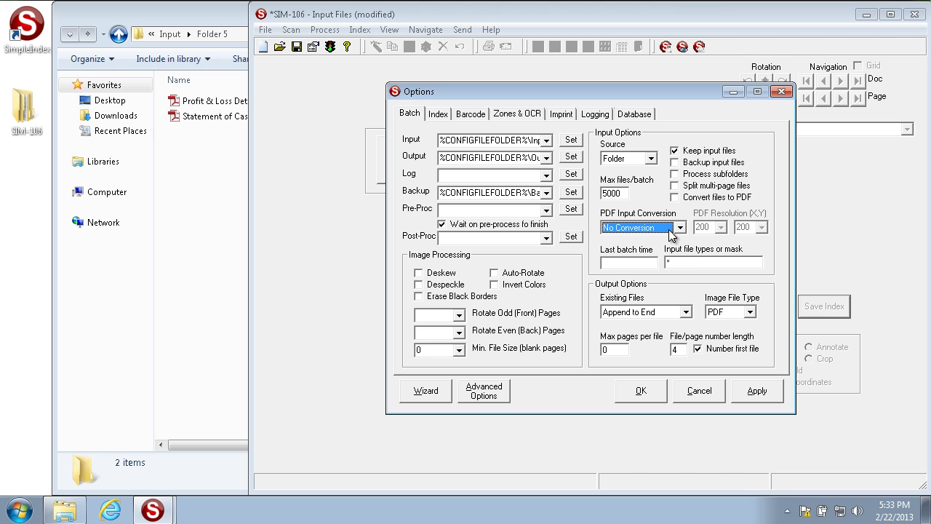
{"action": "left_click", "coordinate": [670, 231]}
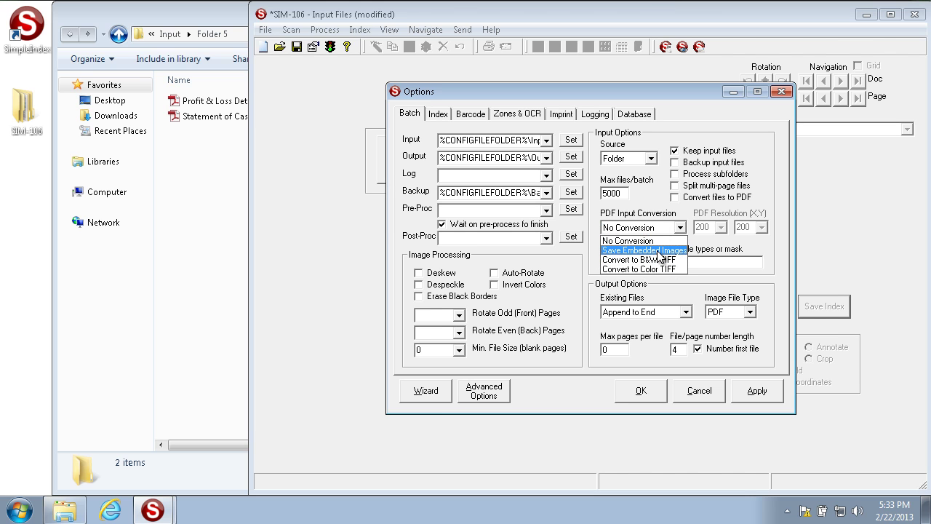
{"action": "left_click", "coordinate": [659, 251]}
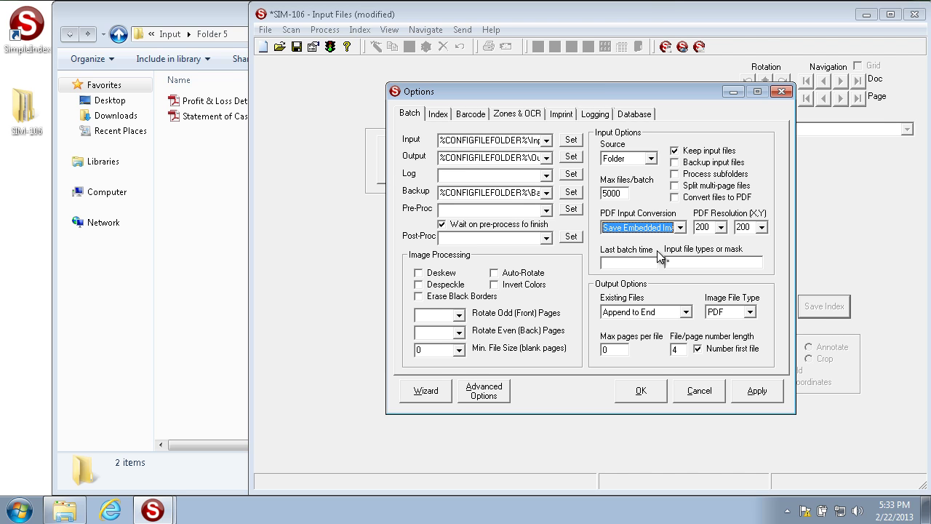
Set PDF Input Conversion to Convert to B&W TIFF and look at the horizontal PDF resolution choices
{"action": "left_click", "coordinate": [654, 228]}
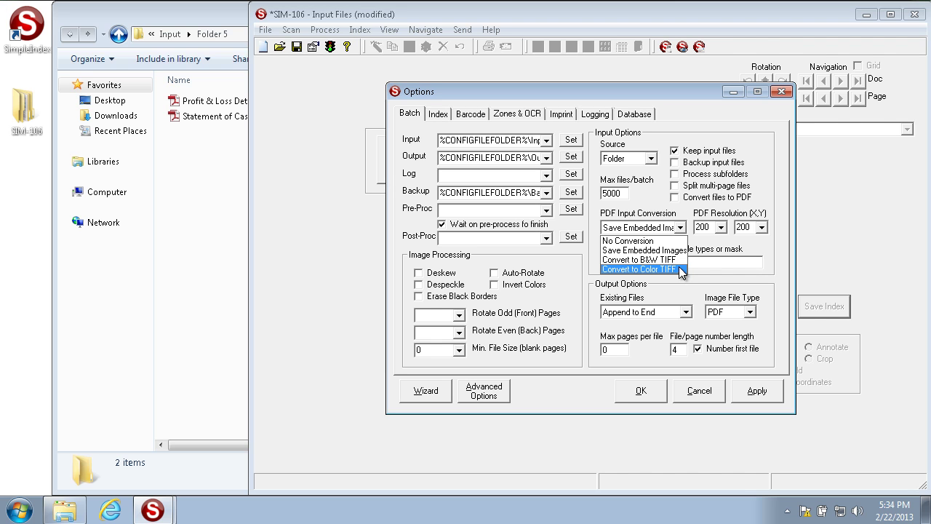
{"action": "left_click", "coordinate": [668, 259]}
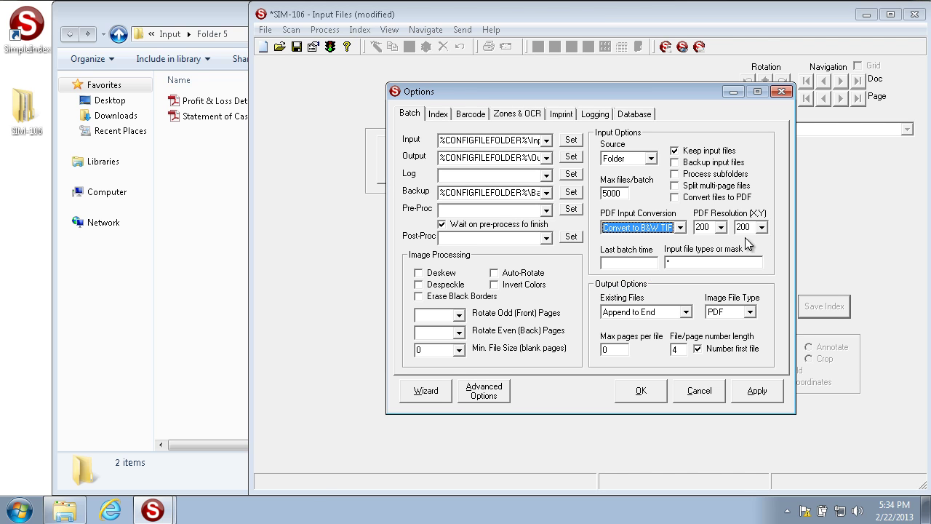
{"action": "left_click", "coordinate": [719, 229]}
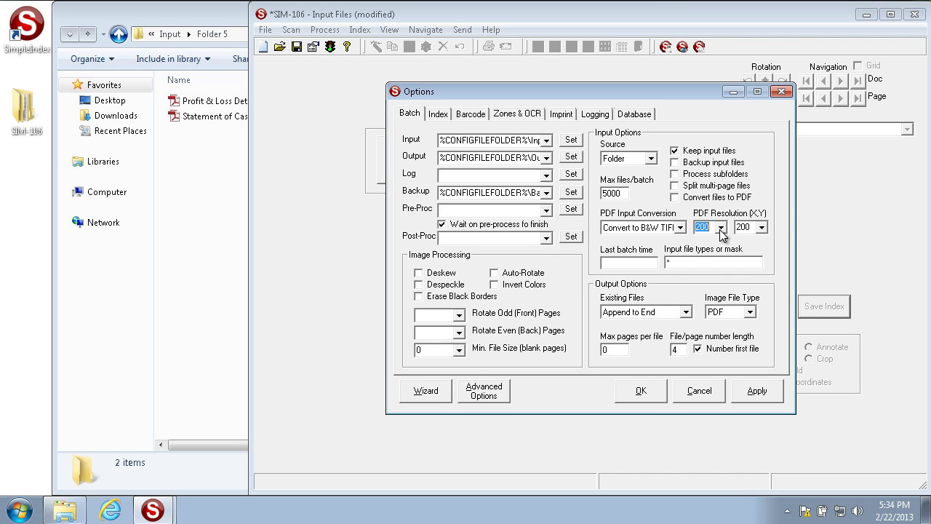
{"action": "left_click", "coordinate": [719, 229]}
{"action": "left_click", "coordinate": [721, 229]}
Confirm the options, run the job and zoom in on the upper part of the converted Profit & Loss Detail page
{"action": "left_click", "coordinate": [639, 391]}
{"action": "left_click", "coordinate": [518, 153]}
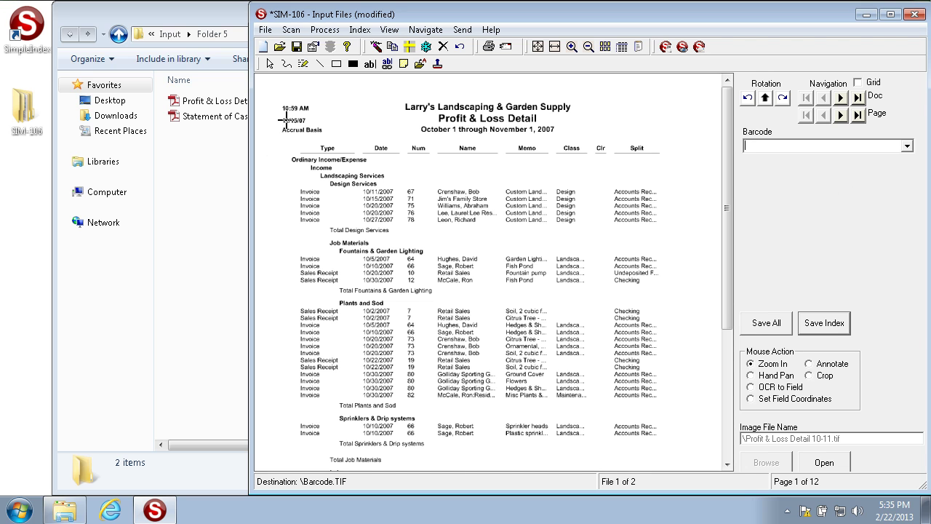
{"action": "left_click_drag", "start_coordinate": [308, 121], "coordinate": [529, 294]}
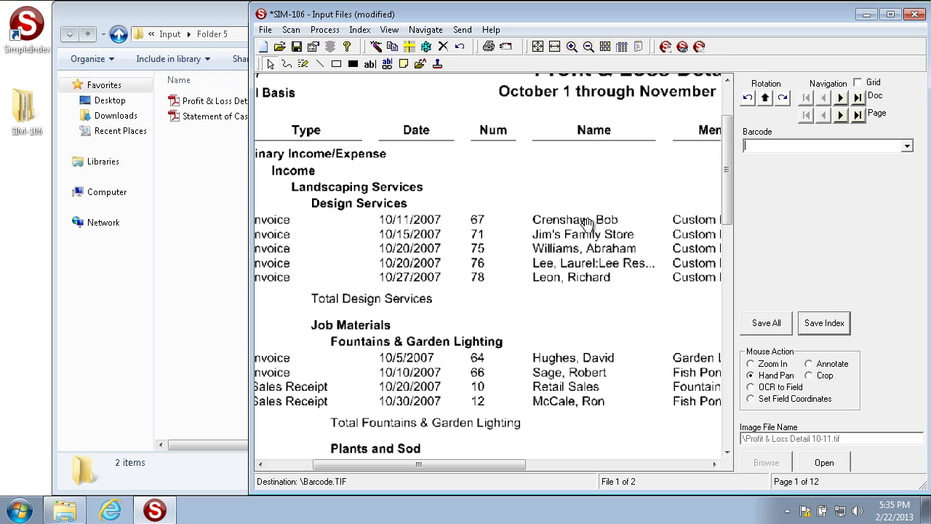
End the TIFF conversion job without saving its batch files
{"action": "left_click", "coordinate": [266, 30]}
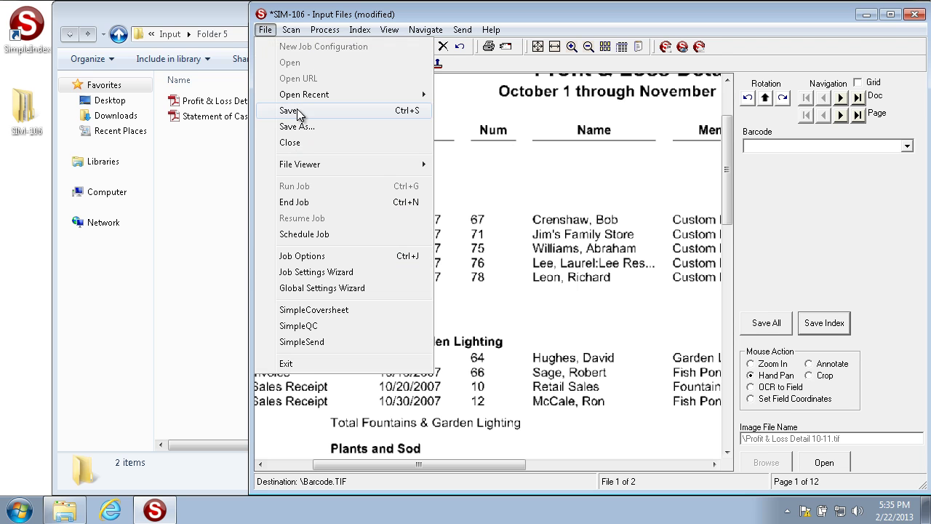
{"action": "left_click", "coordinate": [299, 205]}
{"action": "left_click", "coordinate": [524, 314]}
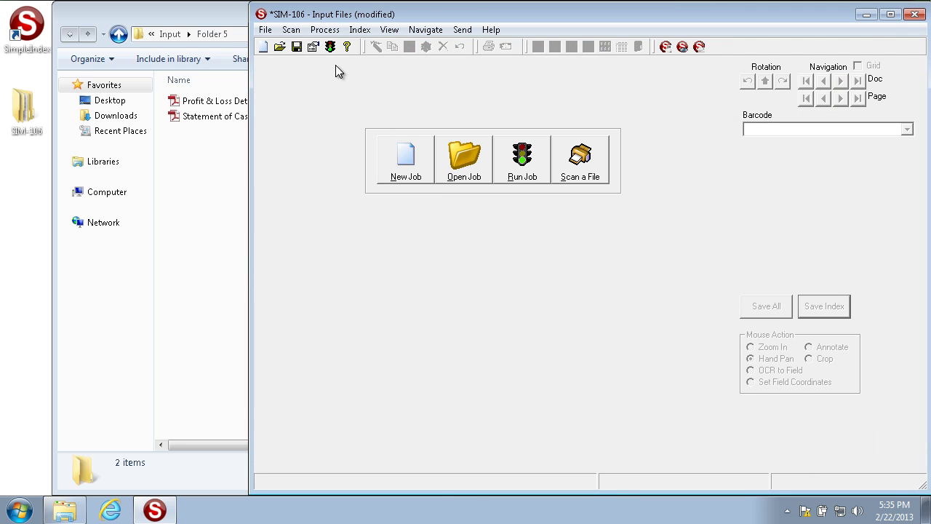
Reopen the job options and set PDF Input Conversion to No Conversion
{"action": "left_click", "coordinate": [317, 52]}
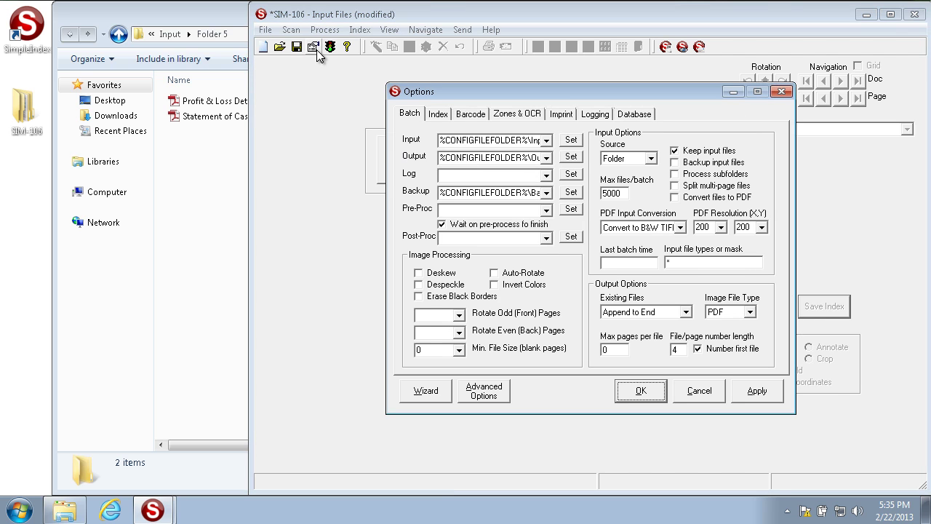
{"action": "left_click", "coordinate": [669, 232]}
{"action": "left_click", "coordinate": [658, 237]}
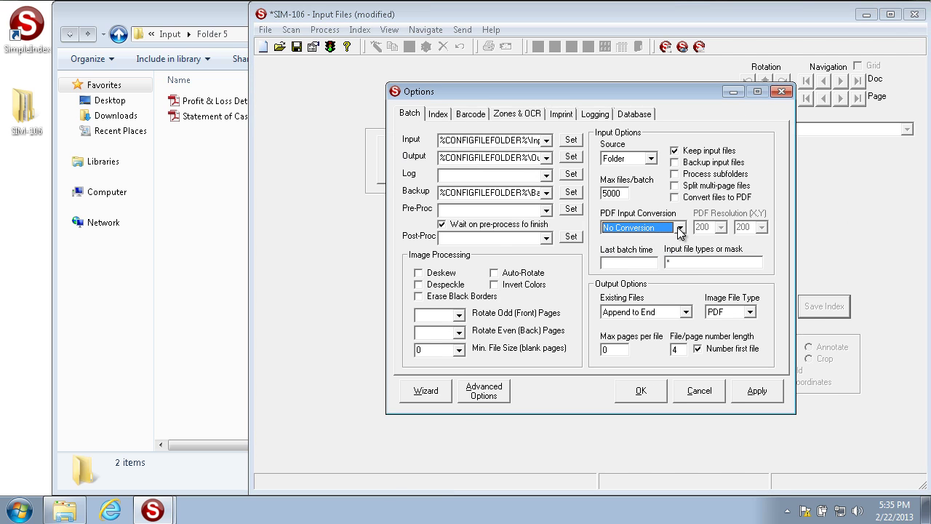
{"action": "left_click", "coordinate": [698, 262]}
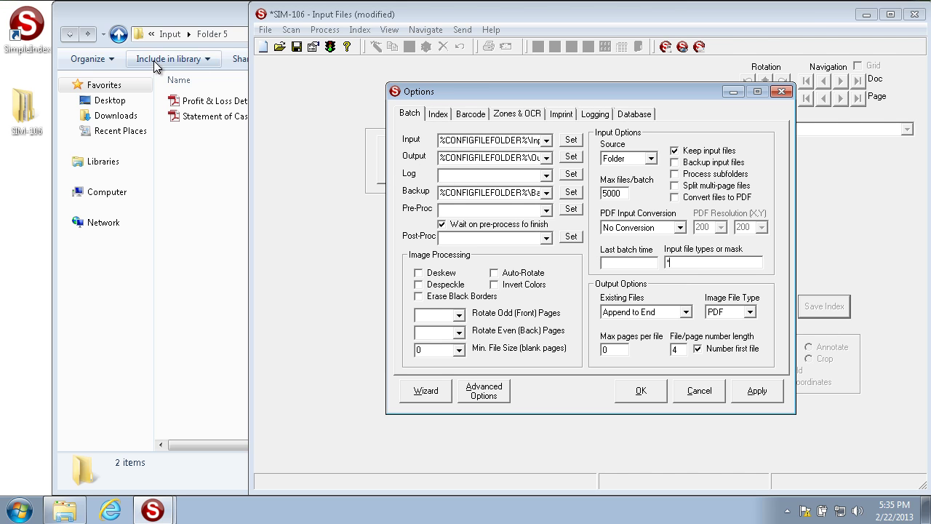
Switch to Windows Explorer and open Folder 999 - All inside the Input folder to view its files
{"action": "left_click", "coordinate": [120, 37]}
{"action": "double_click", "coordinate": [218, 180]}
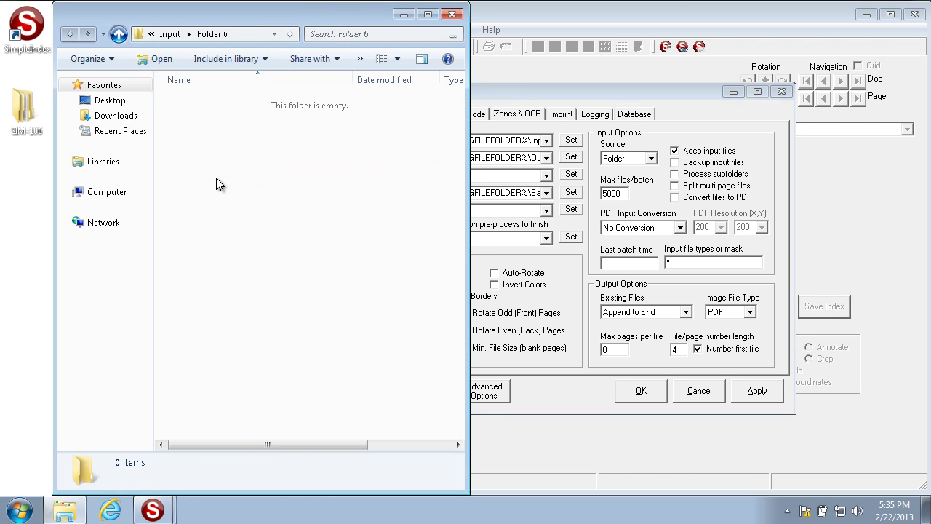
{"action": "left_click", "coordinate": [118, 34]}
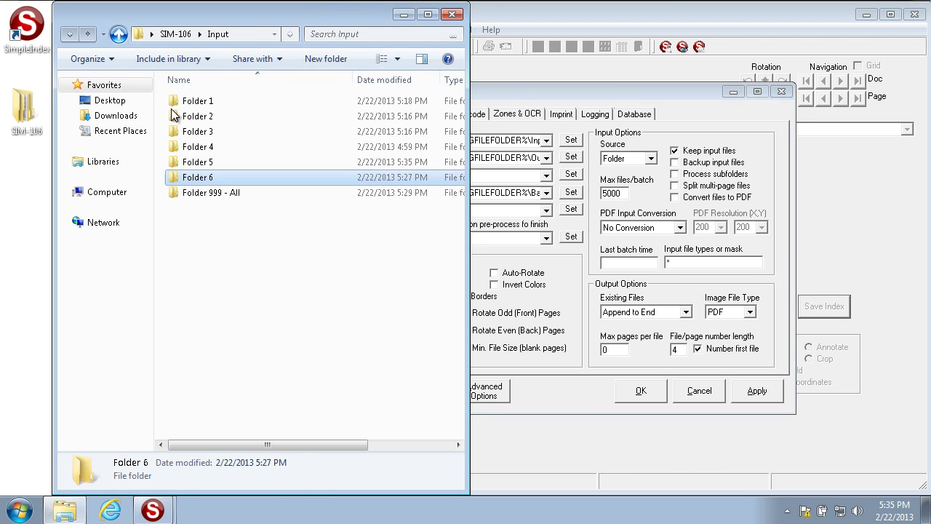
{"action": "double_click", "coordinate": [211, 192]}
Set the job's Input file types or mask to TIF,PDF
{"action": "left_click", "coordinate": [691, 261]}
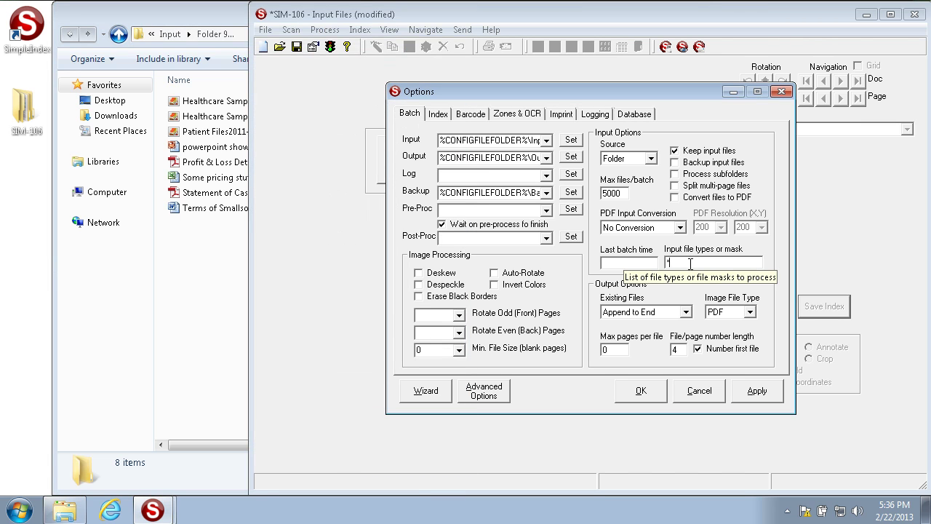
{"action": "key", "text": "BackSpace"}
{"action": "type", "text": "TIF"}
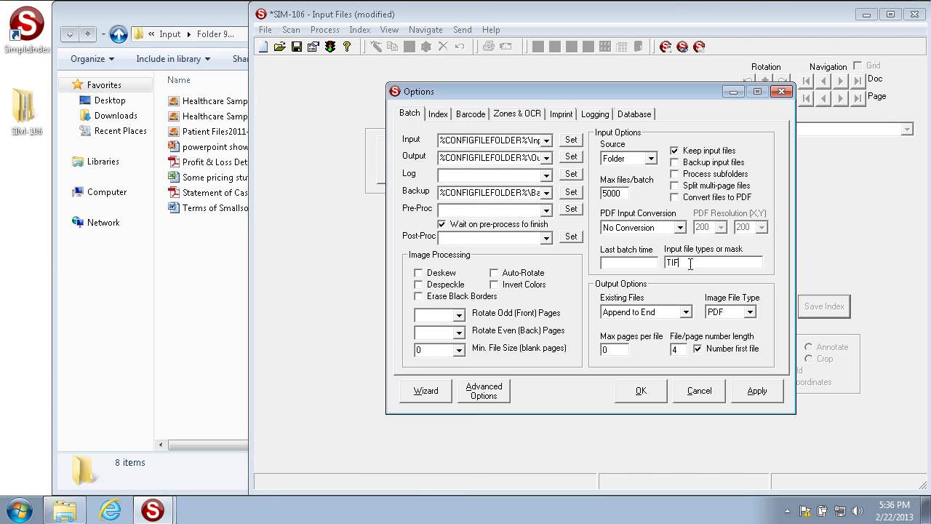
{"action": "type", "text": ",PDF"}
Change the job's input folder to Folder 999 - All, inserting keywords for the default folders
{"action": "left_click", "coordinate": [571, 139]}
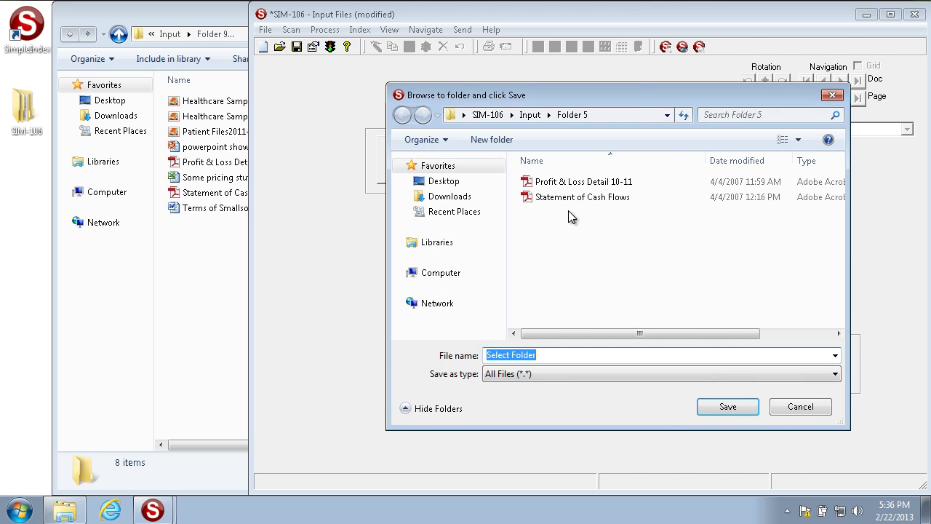
{"action": "left_click", "coordinate": [530, 114]}
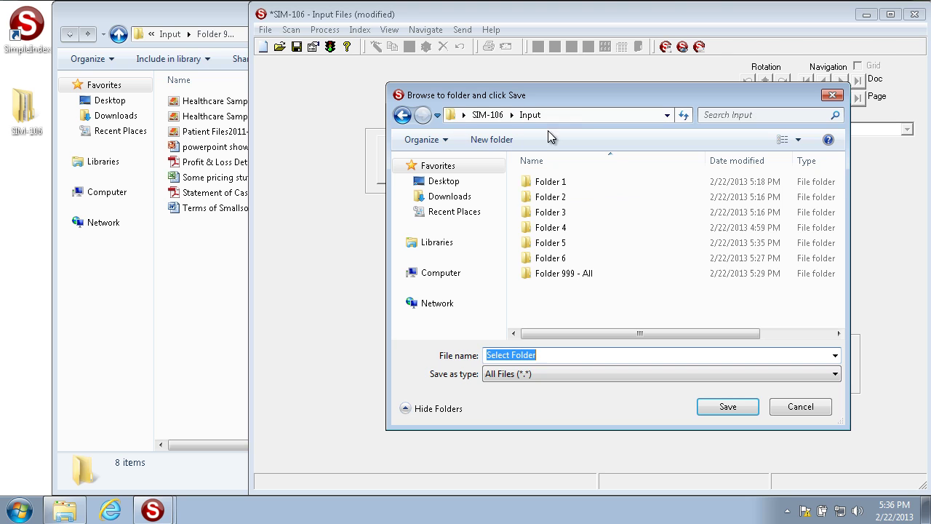
{"action": "double_click", "coordinate": [555, 274]}
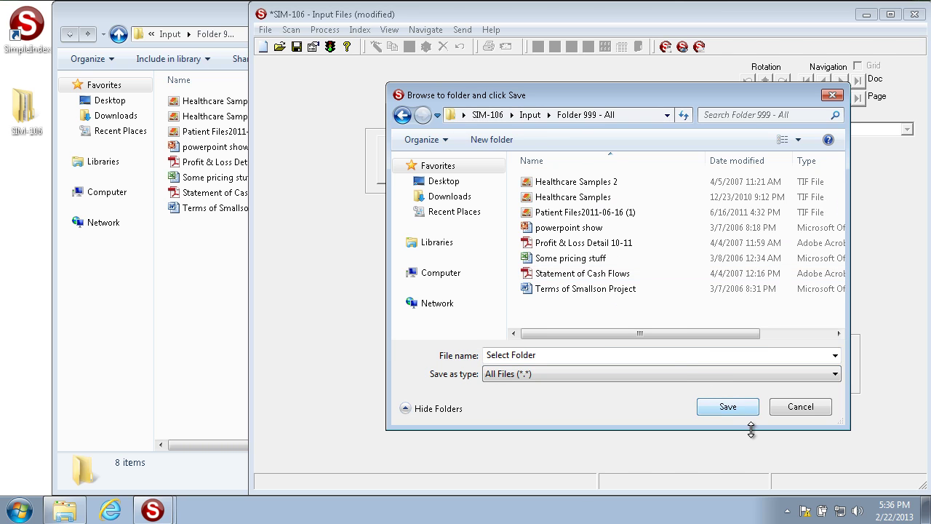
{"action": "left_click", "coordinate": [737, 405]}
{"action": "left_click", "coordinate": [550, 315]}
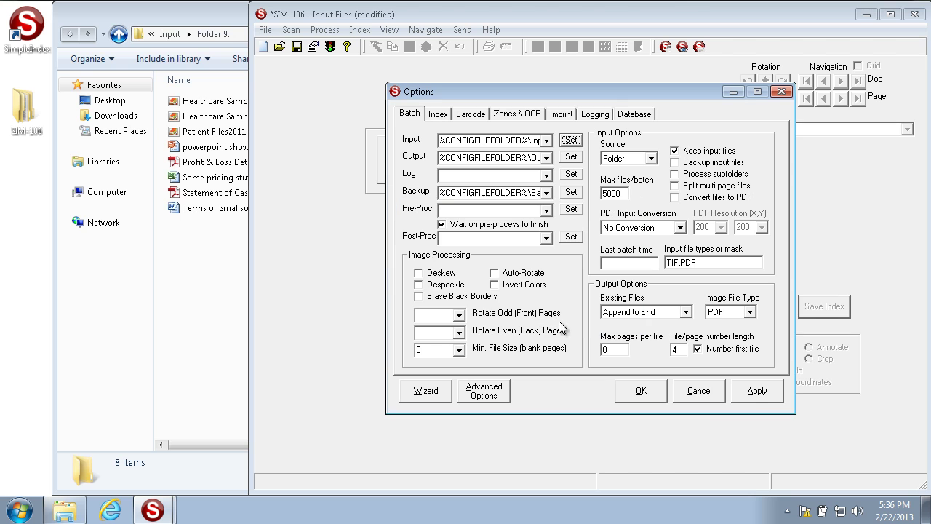
Accept the options, run the job on Folder 999 - All, and step through the loaded documents to the last file
{"action": "left_click", "coordinate": [641, 391]}
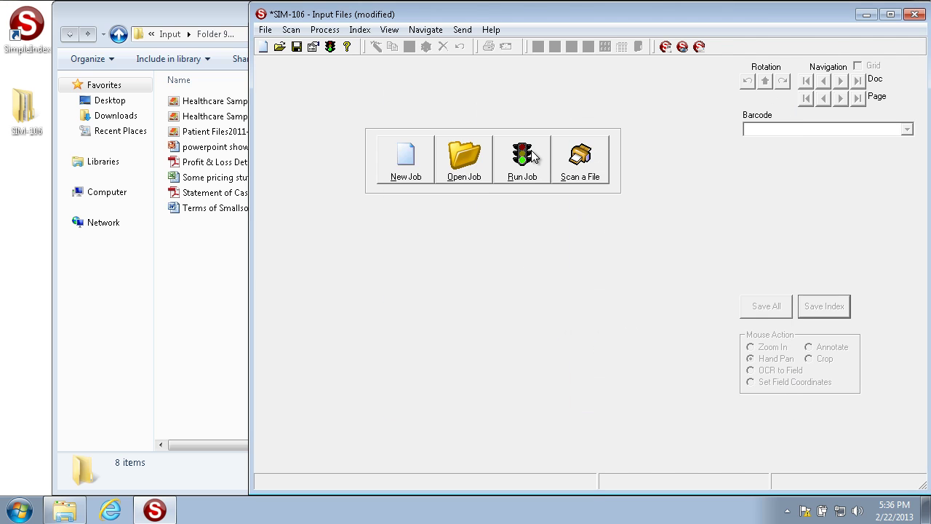
{"action": "left_click", "coordinate": [525, 159]}
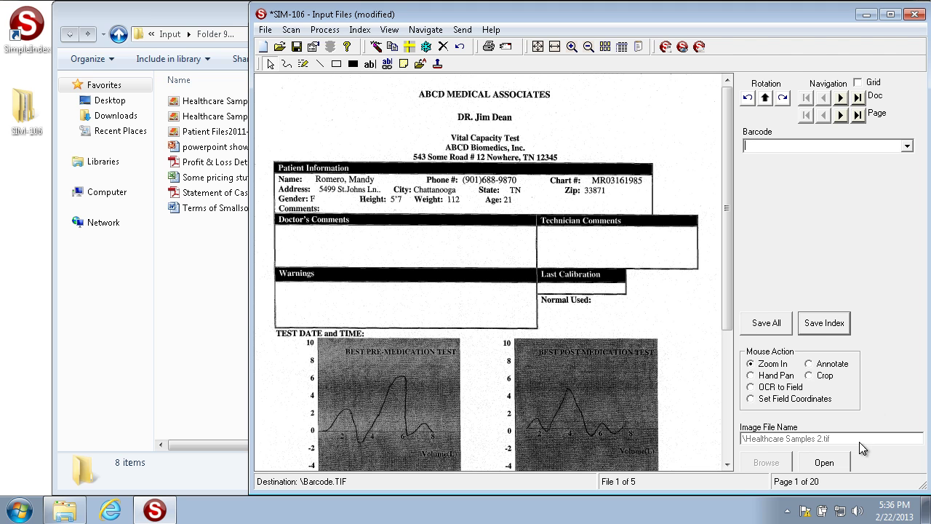
{"action": "left_click", "coordinate": [841, 99]}
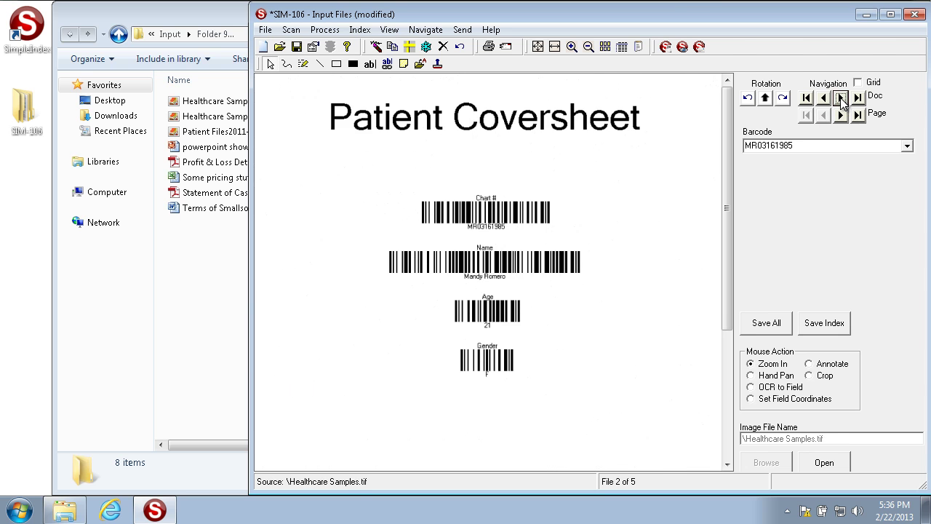
{"action": "left_click", "coordinate": [841, 99]}
{"action": "left_click", "coordinate": [842, 99]}
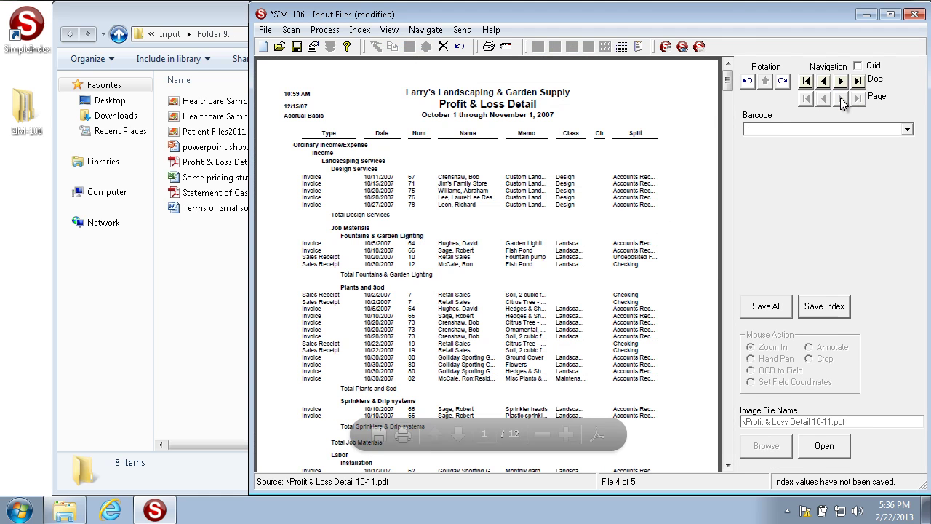
{"action": "left_click", "coordinate": [842, 81]}
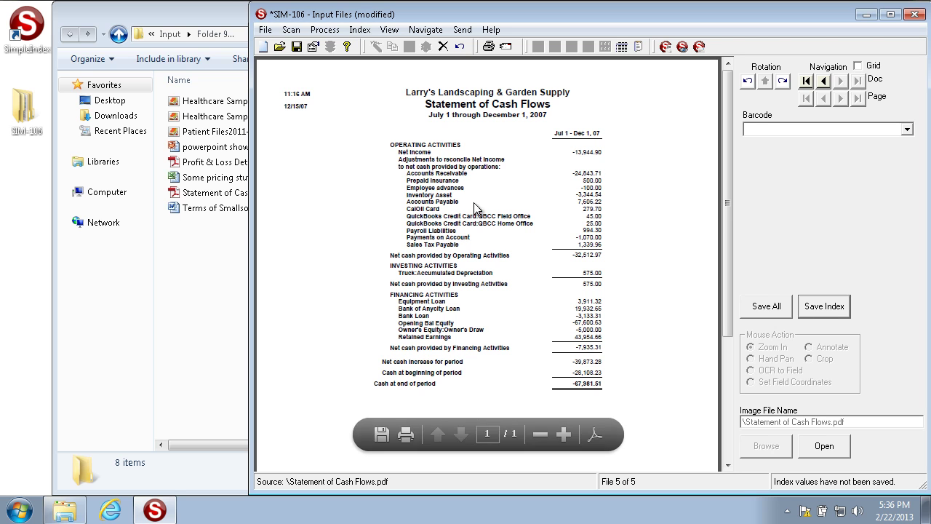
End the running job and set the job's Input file types or mask to *
{"action": "left_click", "coordinate": [266, 30]}
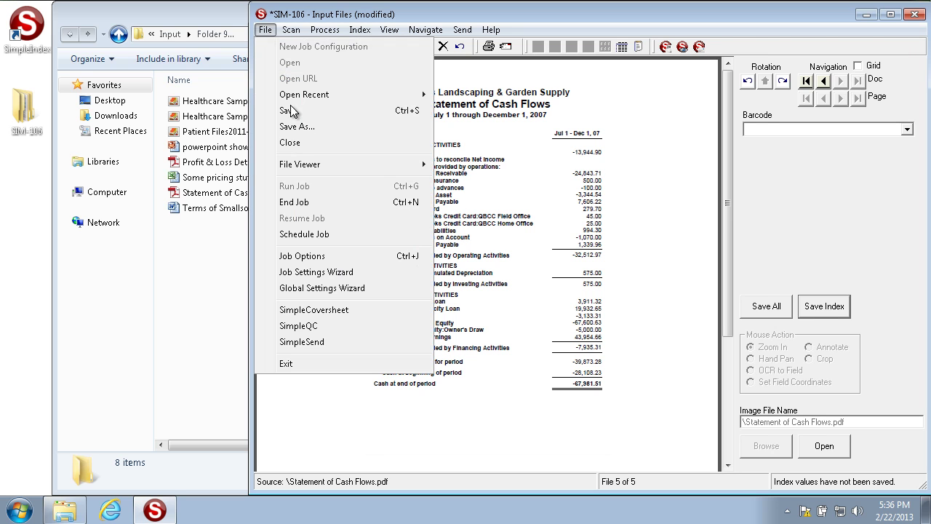
{"action": "left_click", "coordinate": [305, 203]}
{"action": "left_click", "coordinate": [523, 315]}
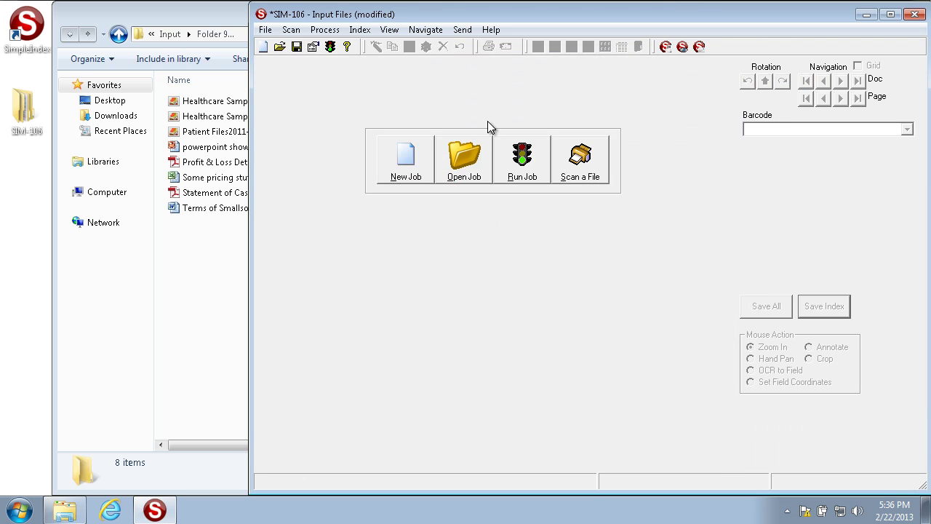
{"action": "left_click", "coordinate": [314, 46]}
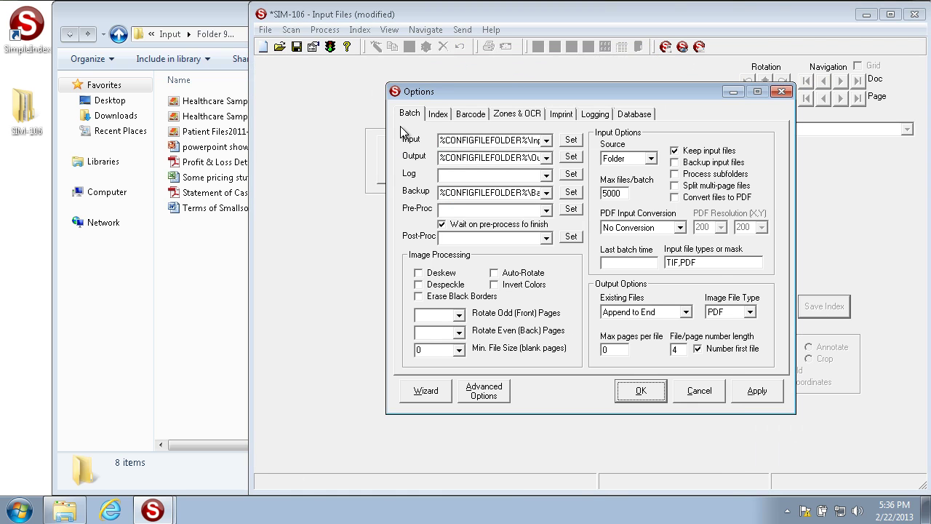
{"action": "left_click_drag", "start_coordinate": [716, 261], "coordinate": [408, 229]}
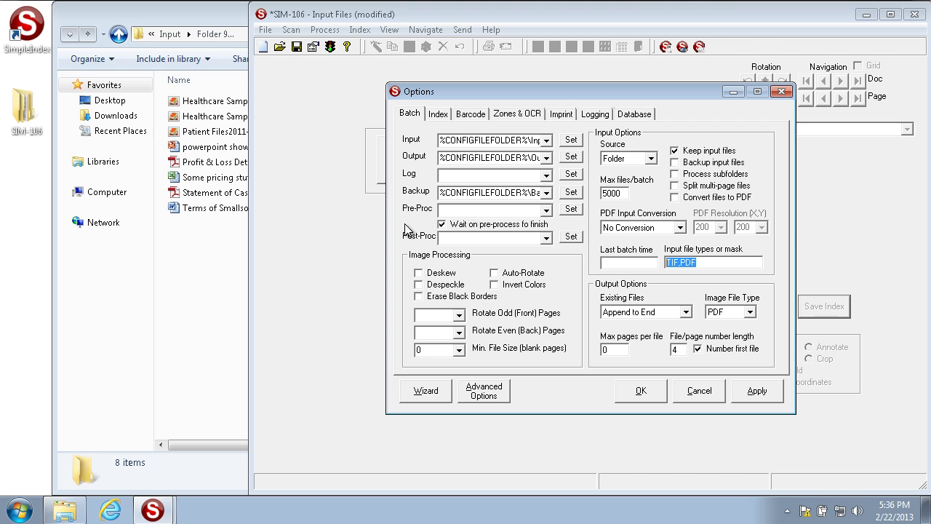
{"action": "type", "text": "*"}
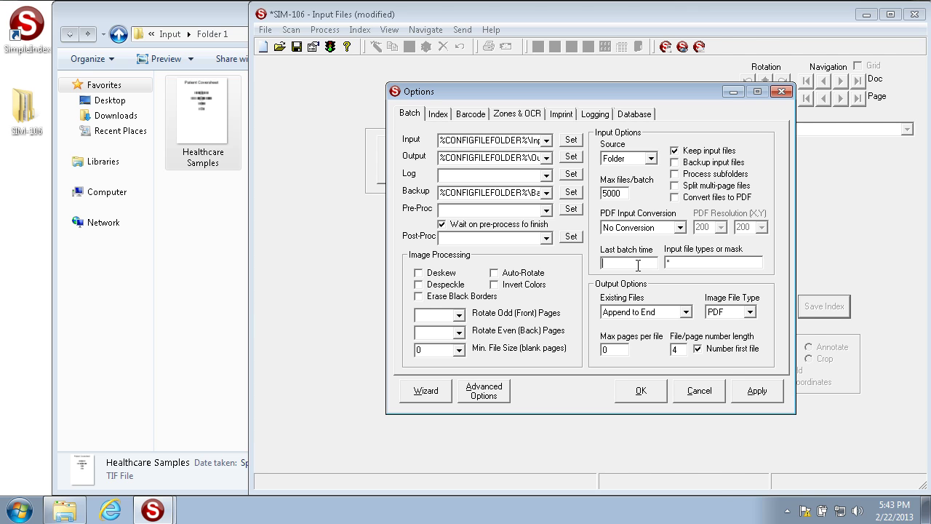
Check the modified date of the Healthcare Samples file in Folder 1 through its properties
{"action": "right_click", "coordinate": [222, 148]}
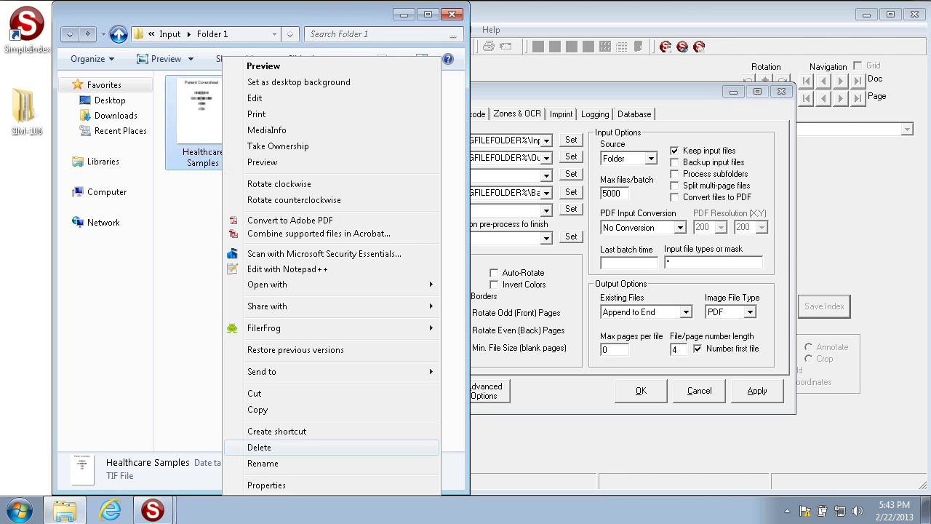
{"action": "left_click", "coordinate": [284, 486]}
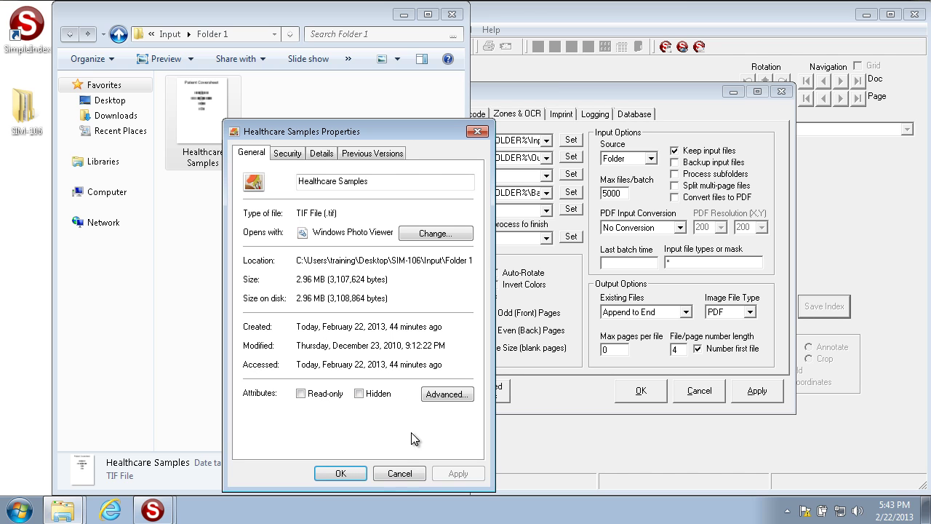
{"action": "left_click", "coordinate": [401, 474]}
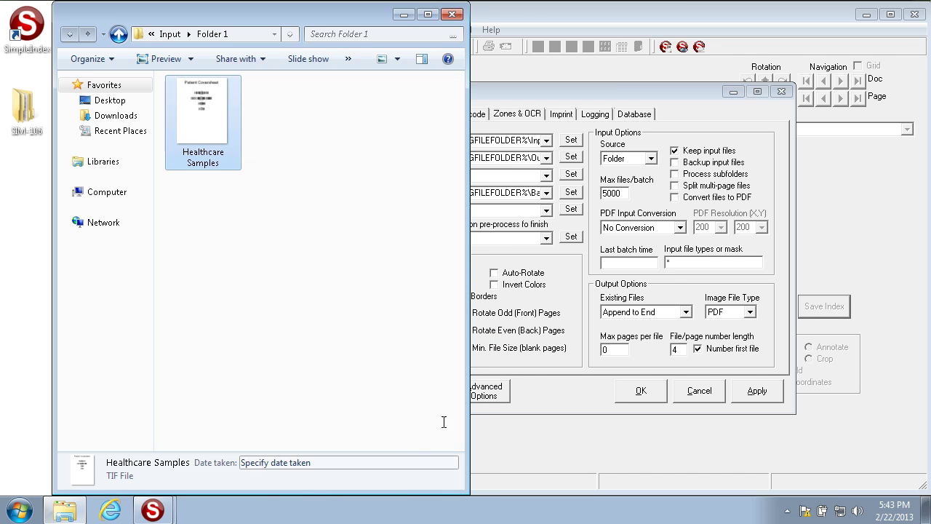
Set Max files/batch to 0 and enable Save job file after each batch in the advanced options
{"action": "left_click", "coordinate": [641, 262]}
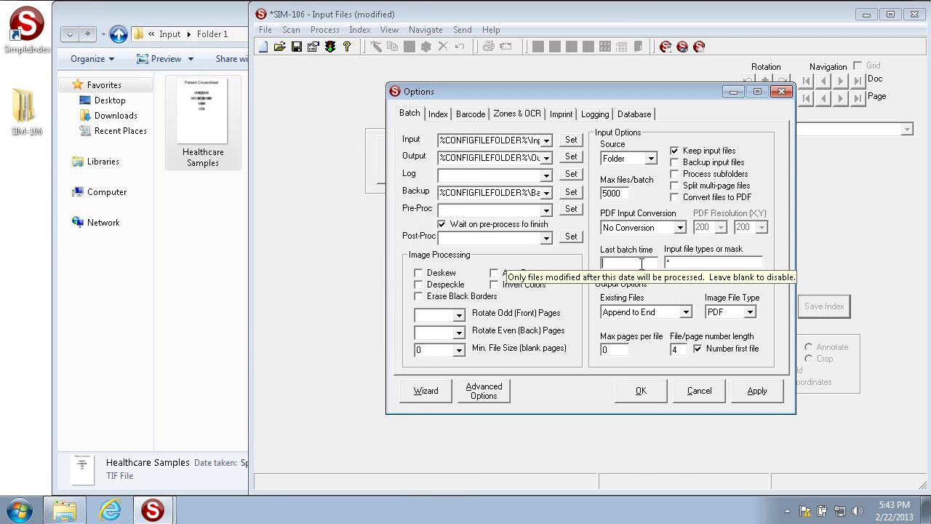
{"action": "double_click", "coordinate": [623, 195]}
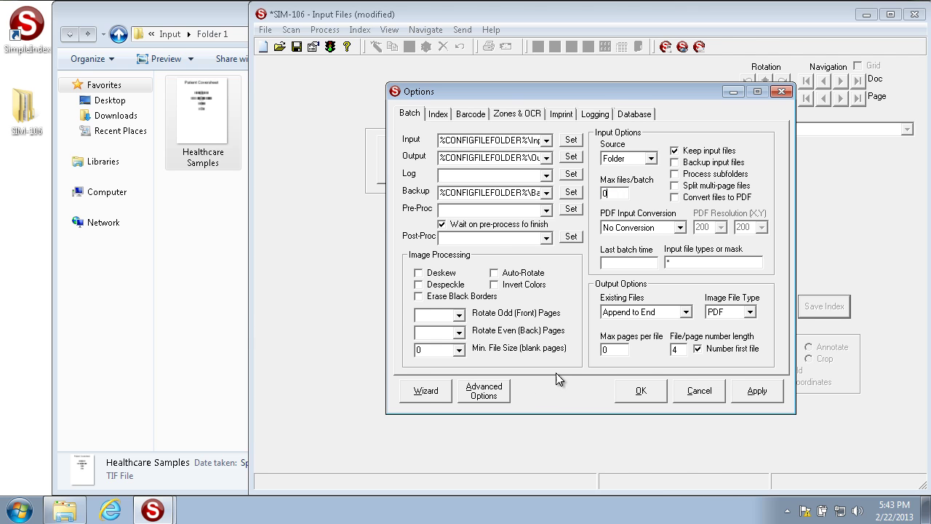
{"action": "left_click", "coordinate": [493, 393]}
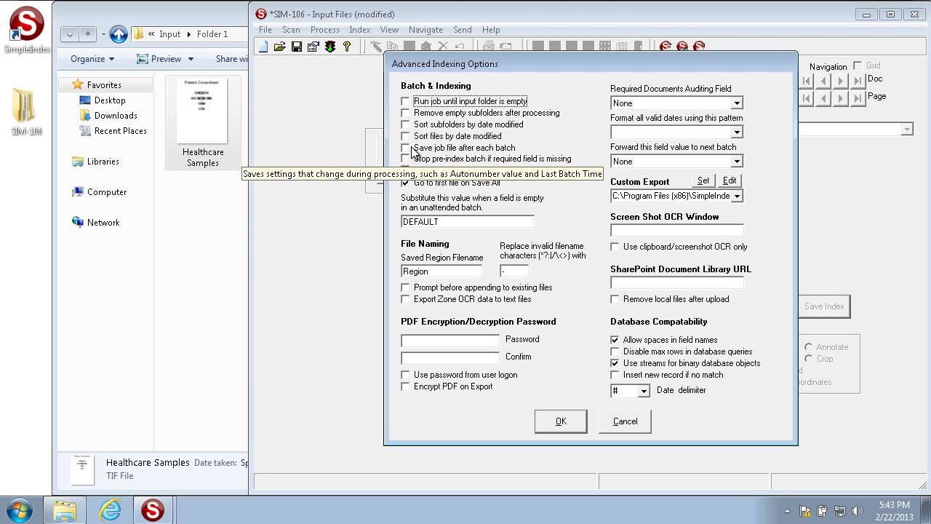
{"action": "left_click", "coordinate": [412, 149]}
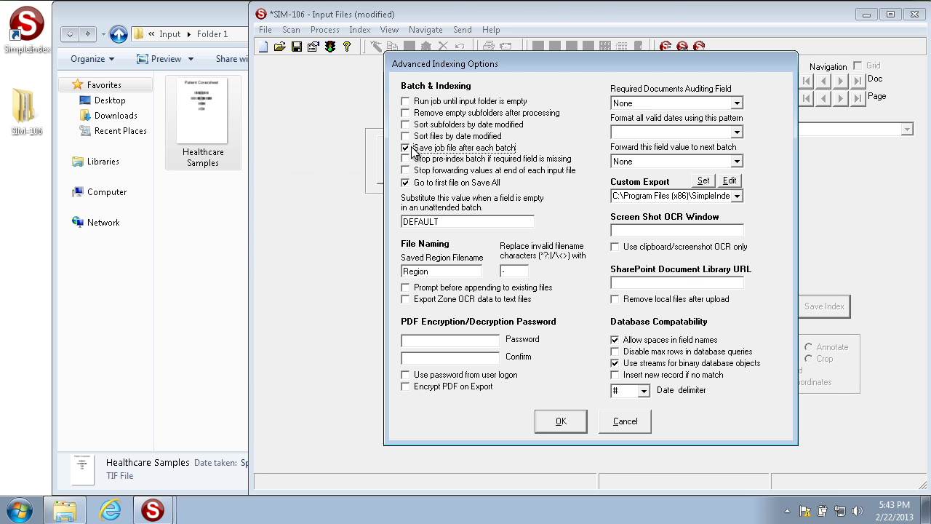
{"action": "left_click", "coordinate": [561, 421]}
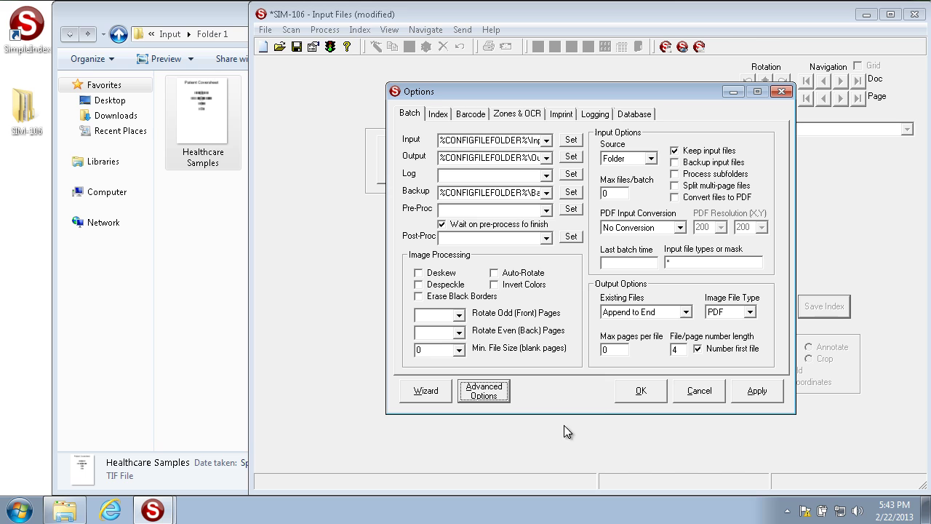
Set the job's Last batch time to 12/22/2010 and accept the options
{"action": "left_click", "coordinate": [625, 264]}
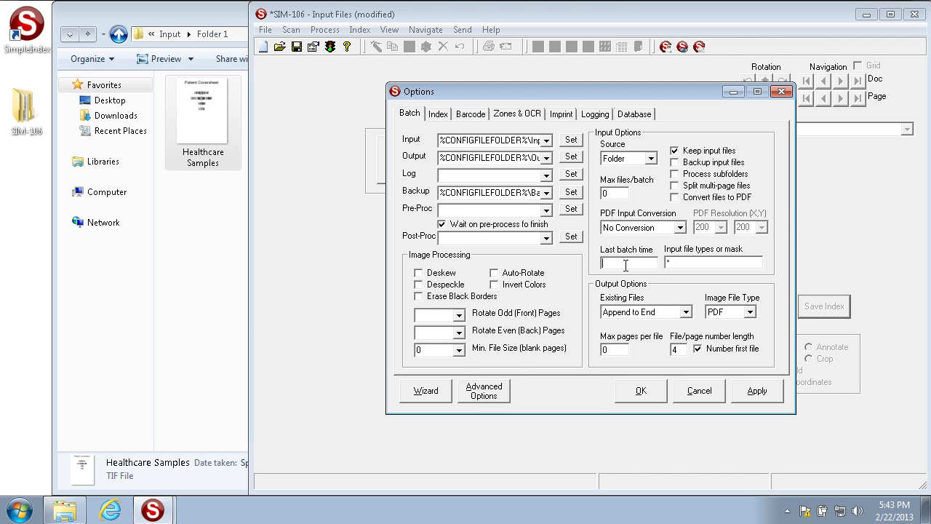
{"action": "type", "text": "12/22/2010"}
{"action": "left_click_drag", "start_coordinate": [651, 266], "coordinate": [444, 265]}
{"action": "left_click", "coordinate": [640, 393]}
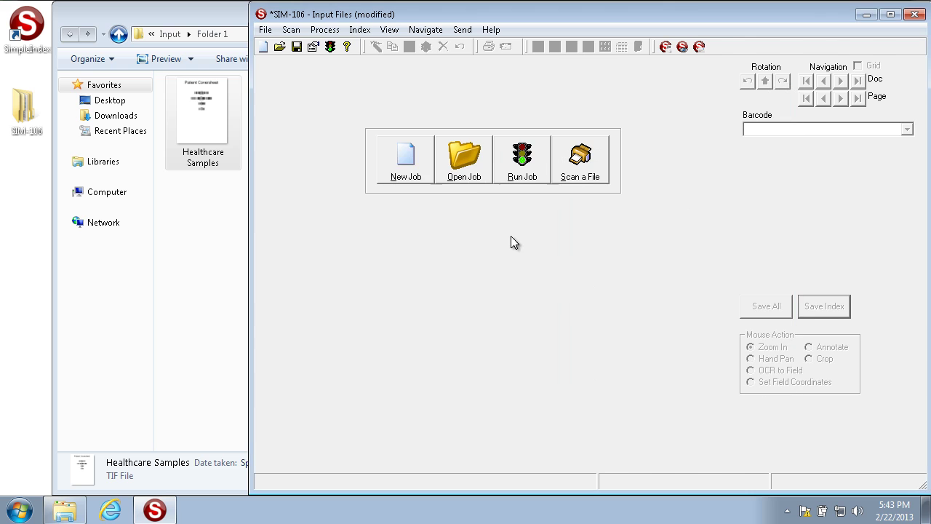
Change the job's input folder to Folder 1 inside the Input folder and accept the options
{"action": "left_click", "coordinate": [309, 47]}
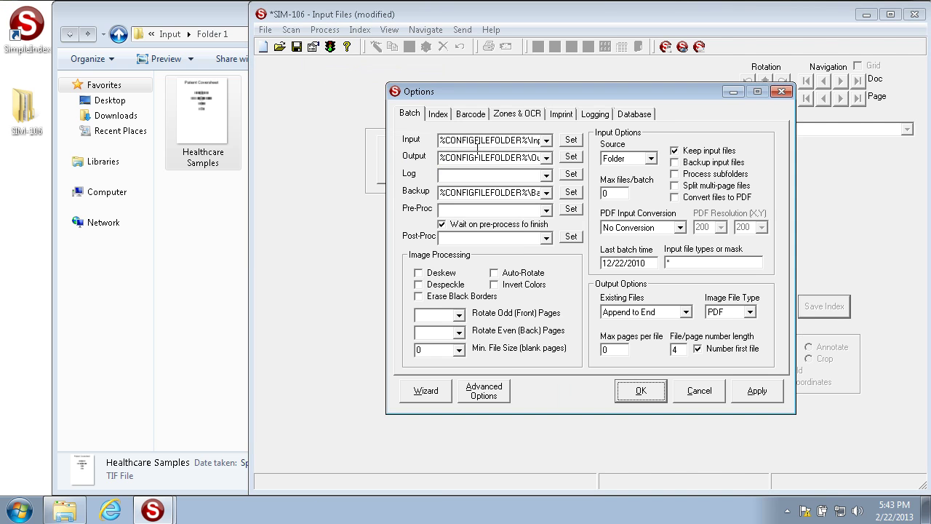
{"action": "left_click", "coordinate": [566, 139]}
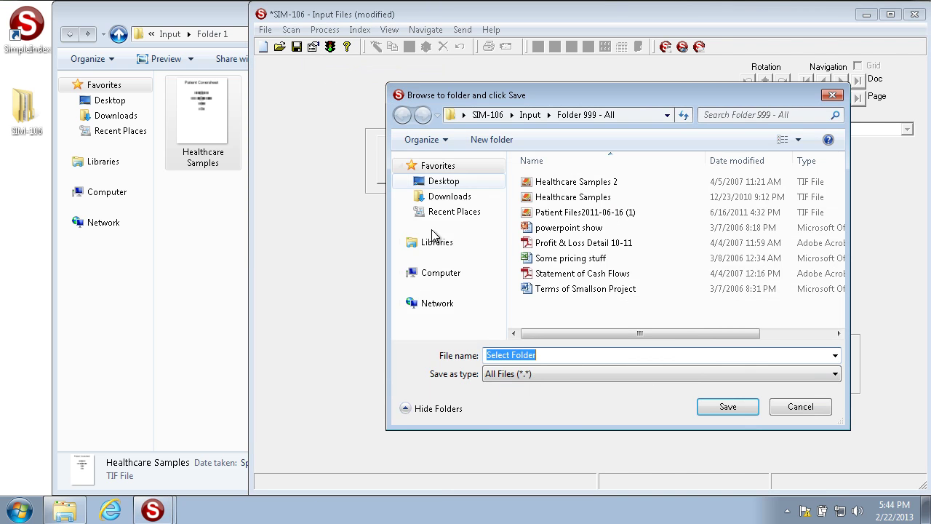
{"action": "left_click", "coordinate": [530, 114]}
{"action": "double_click", "coordinate": [545, 182]}
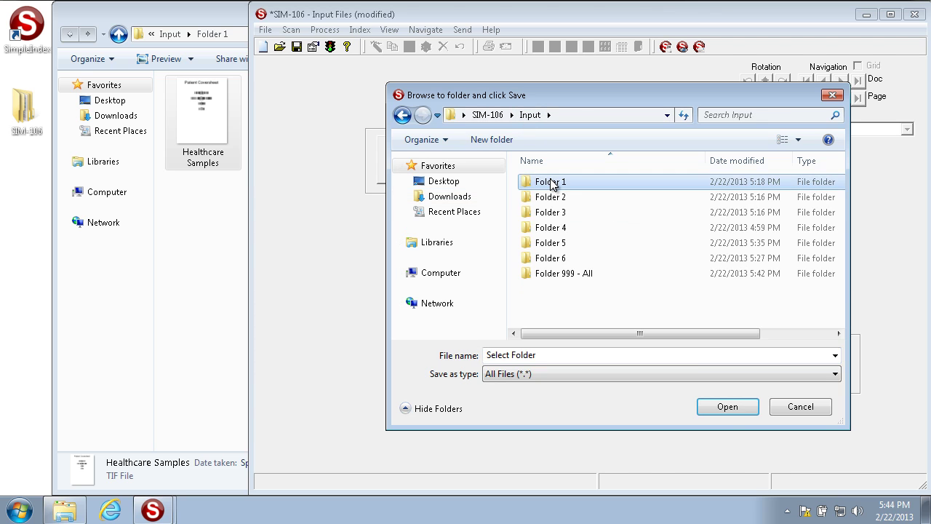
{"action": "left_click", "coordinate": [727, 407]}
{"action": "left_click", "coordinate": [557, 314]}
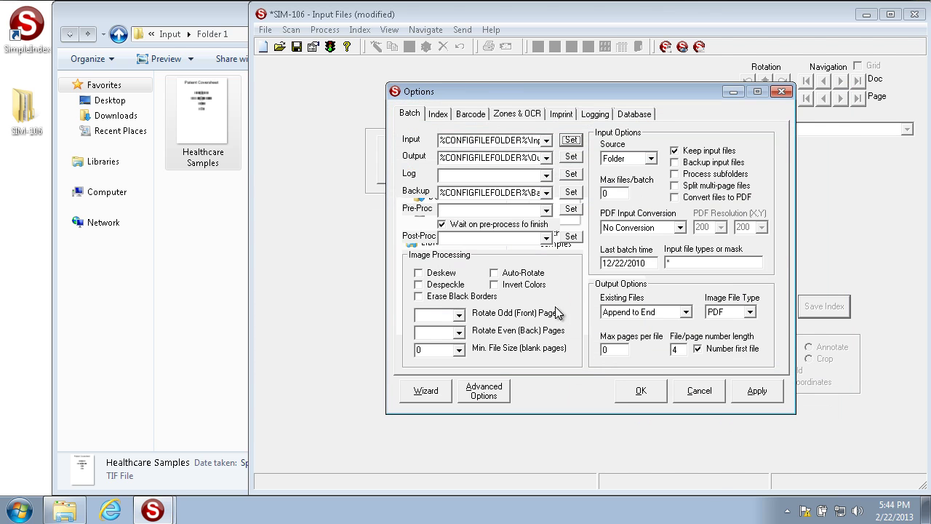
{"action": "left_click", "coordinate": [641, 391]}
Run the job on Folder 1 and save all indexes with their current values to export the batch
{"action": "left_click", "coordinate": [529, 177]}
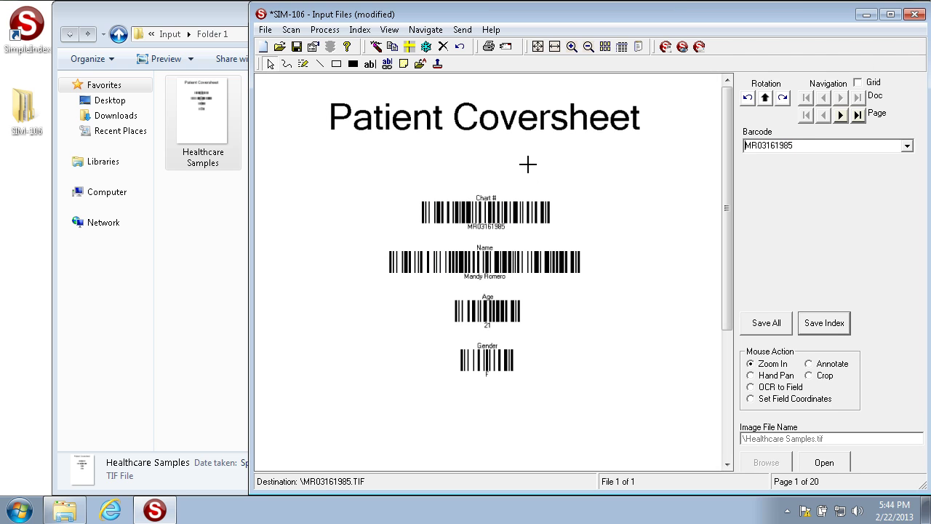
{"action": "left_click", "coordinate": [780, 323]}
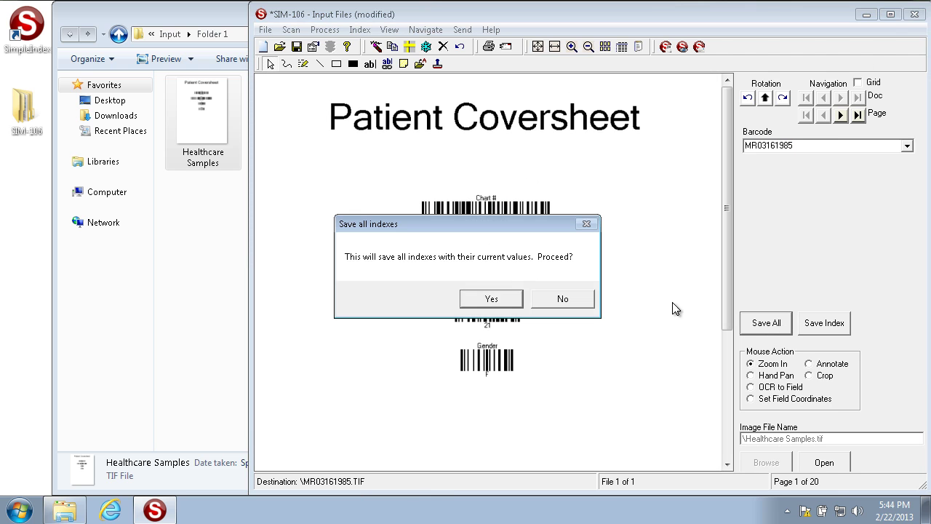
{"action": "left_click", "coordinate": [490, 300]}
{"action": "left_click", "coordinate": [484, 297]}
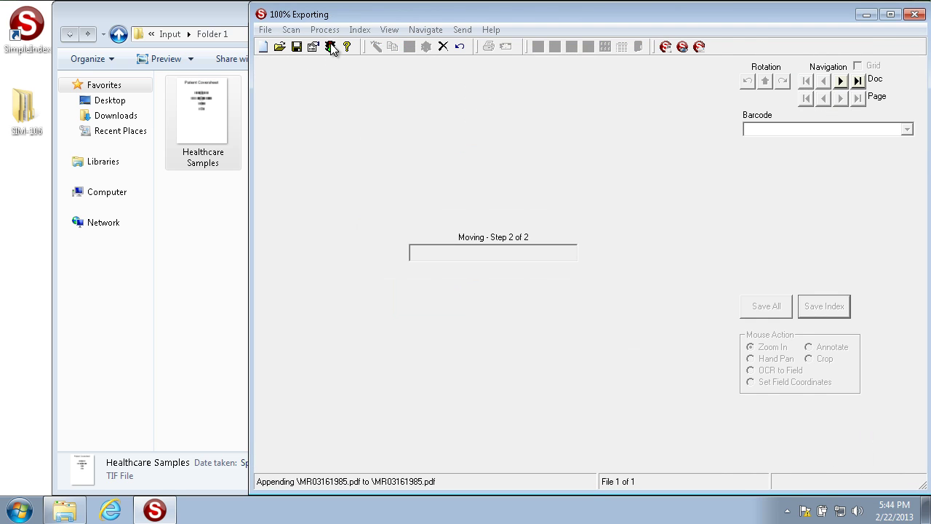
Examine the full Last batch time in the job options without changing it, and run the job again
{"action": "left_click", "coordinate": [315, 46]}
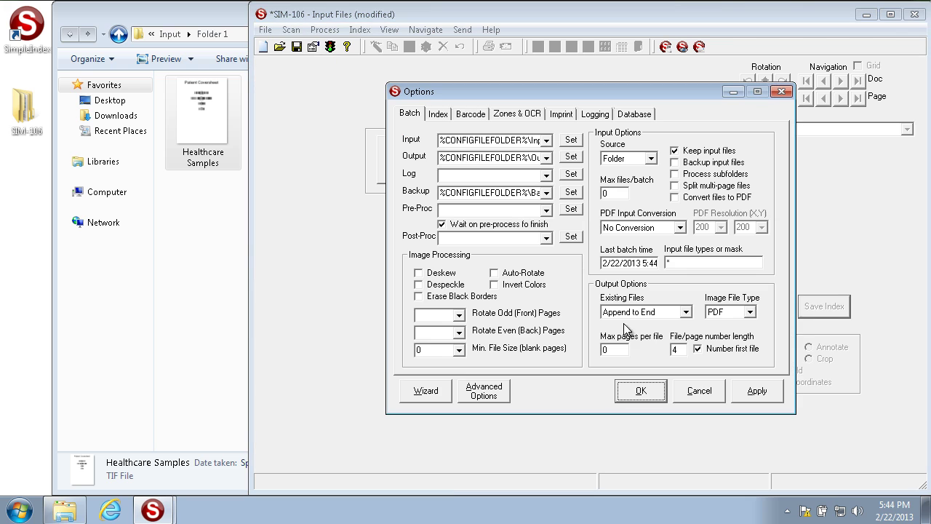
{"action": "double_click", "coordinate": [627, 263]}
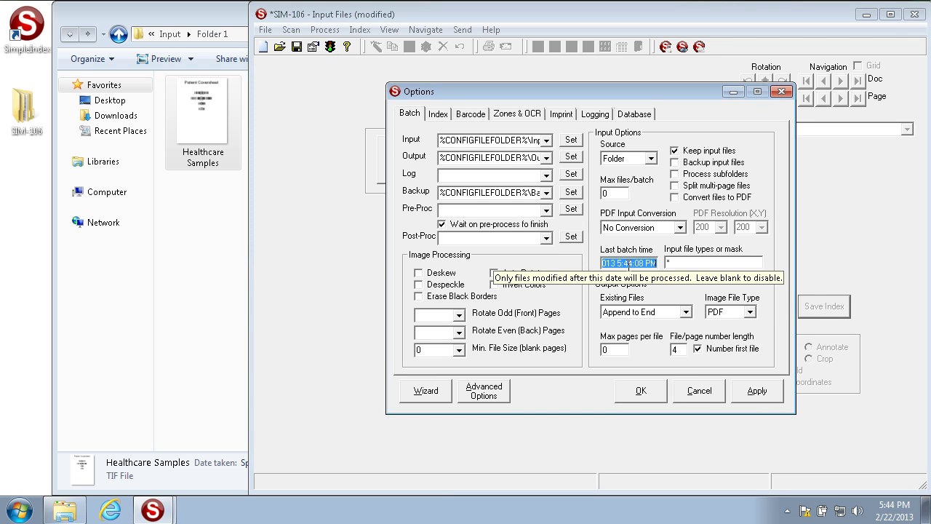
{"action": "key", "text": "End"}
{"action": "key", "text": "shift+Home"}
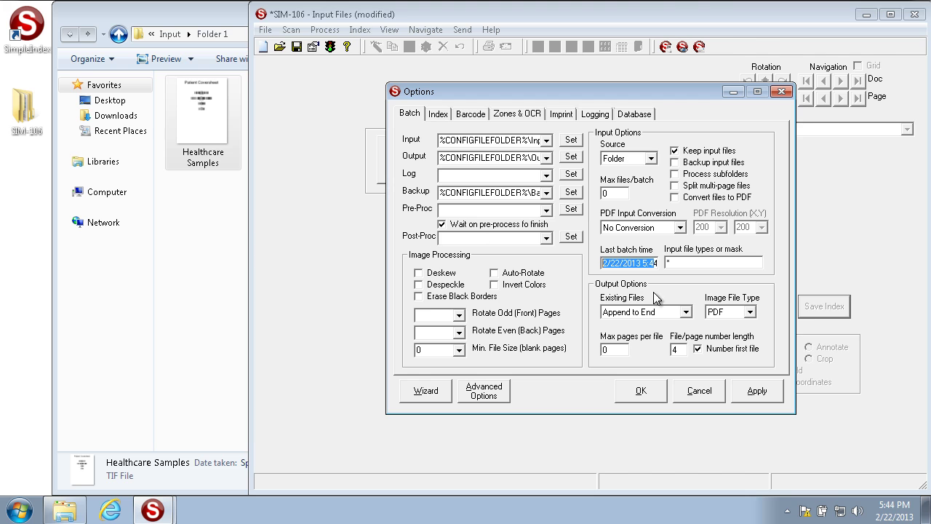
{"action": "left_click", "coordinate": [708, 394]}
{"action": "left_click", "coordinate": [522, 160]}
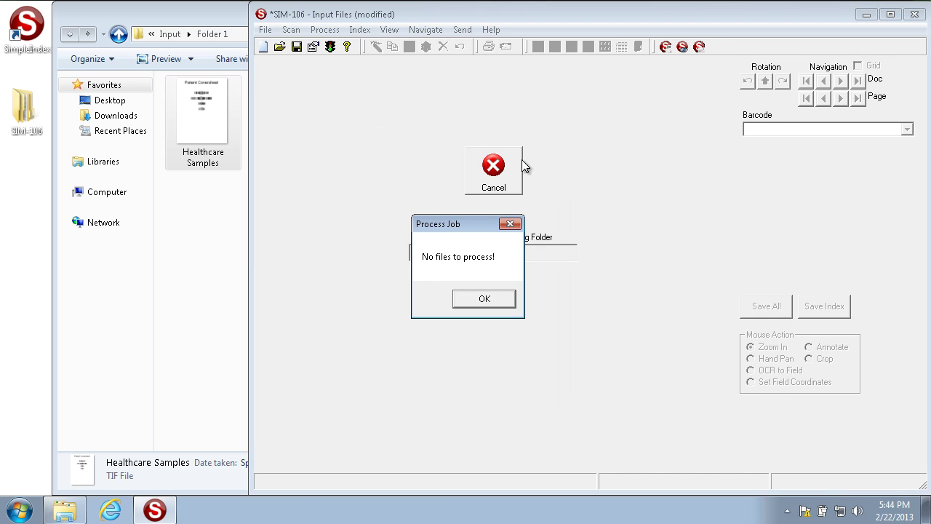
{"action": "left_click", "coordinate": [484, 302]}
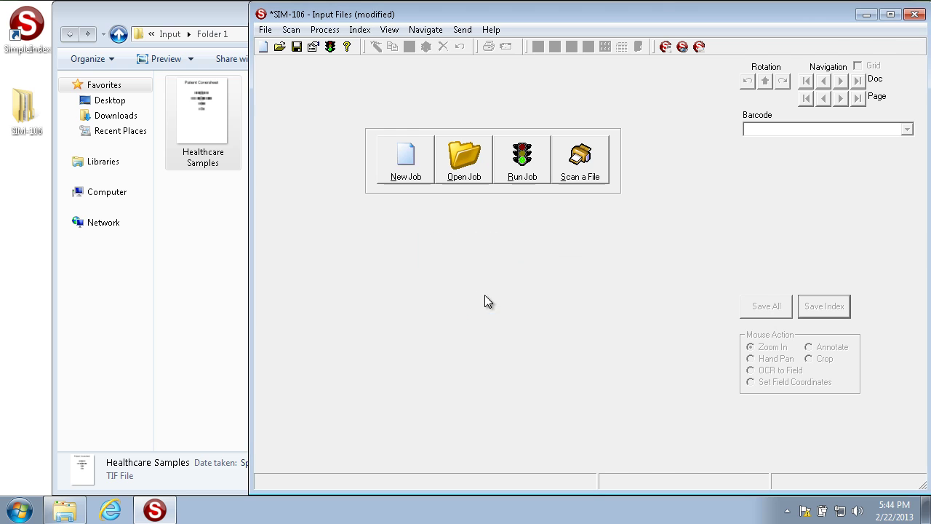
Reopen the job options and clear the Last batch time
{"action": "left_click", "coordinate": [313, 46]}
{"action": "type", "text": "*"}
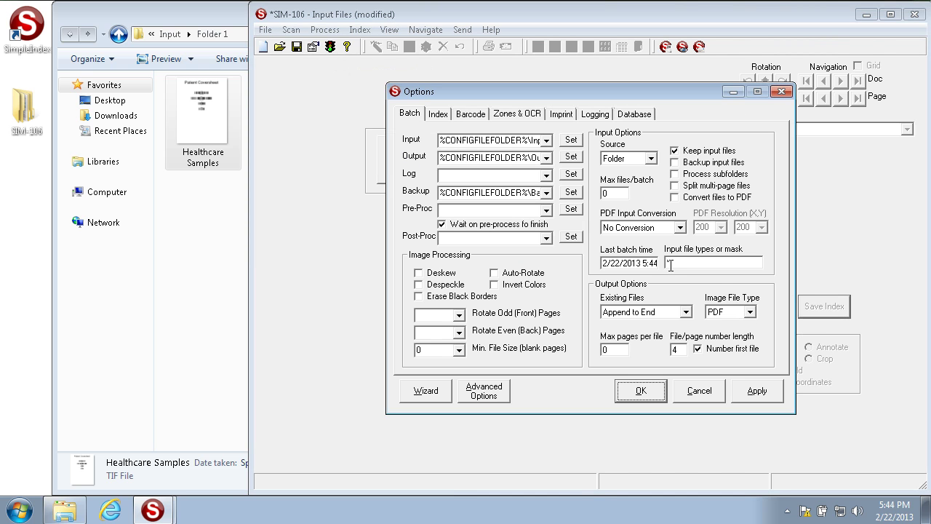
{"action": "left_click", "coordinate": [627, 263]}
{"action": "key", "text": "shift+End"}
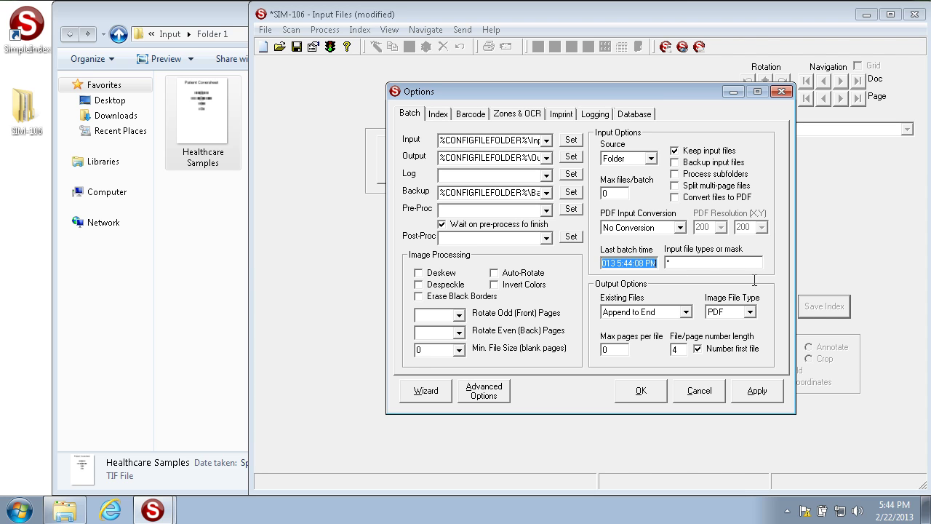
{"action": "key", "text": "Delete"}
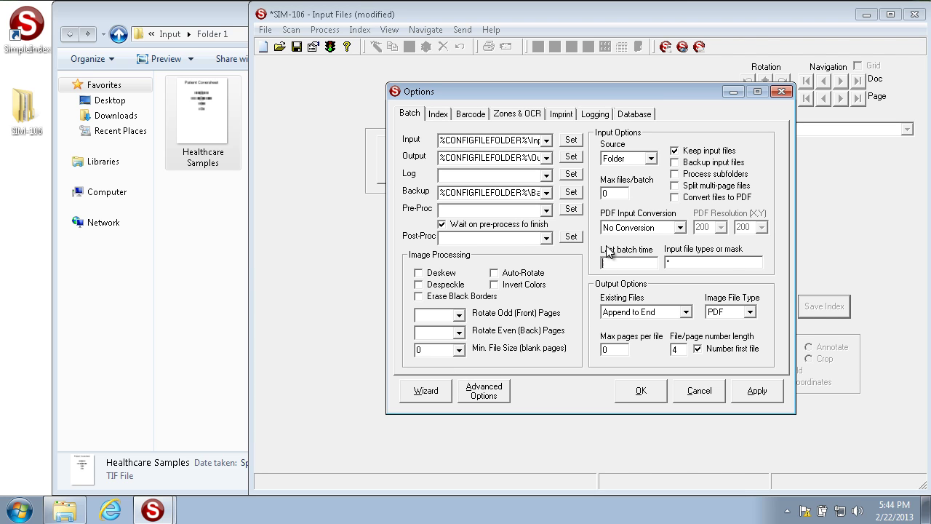
Examine the advanced option for running the job until the input folder is empty, along with the Max files/batch setting
{"action": "left_click", "coordinate": [496, 391]}
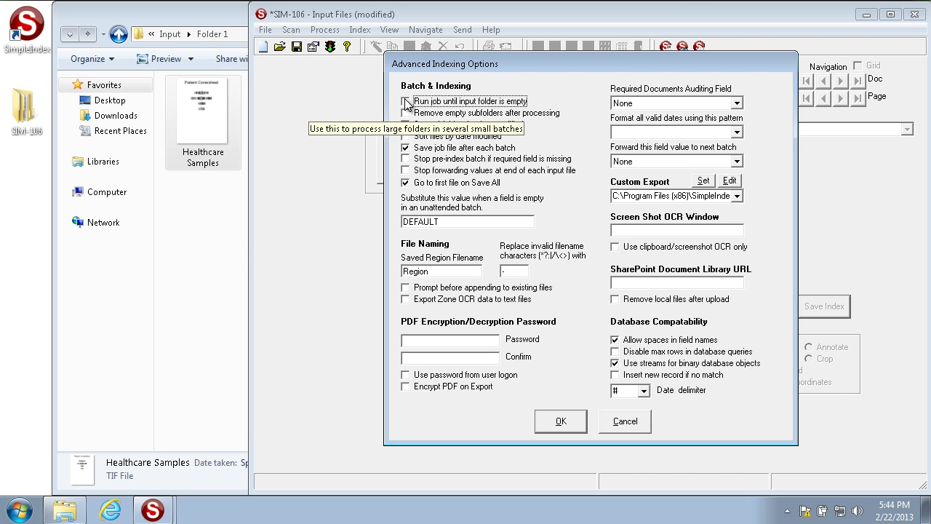
{"action": "left_click", "coordinate": [571, 425]}
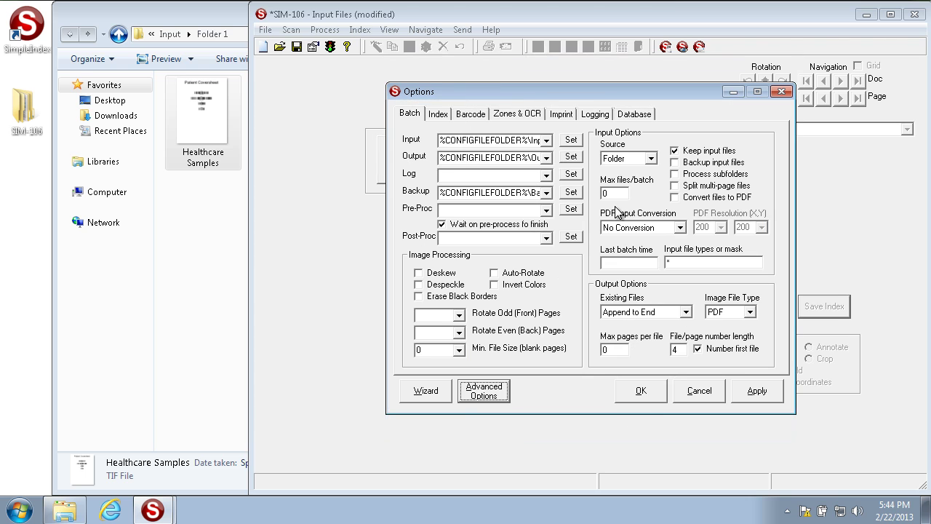
{"action": "left_click", "coordinate": [619, 193]}
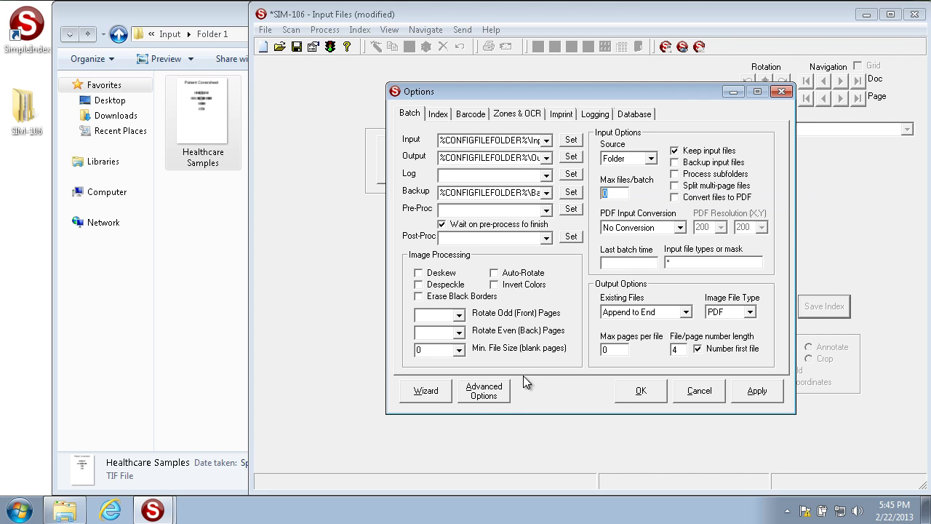
Examine the advanced options for sorting subfolders and files by date modified, accepting the advanced settings without changes
{"action": "left_click", "coordinate": [485, 394]}
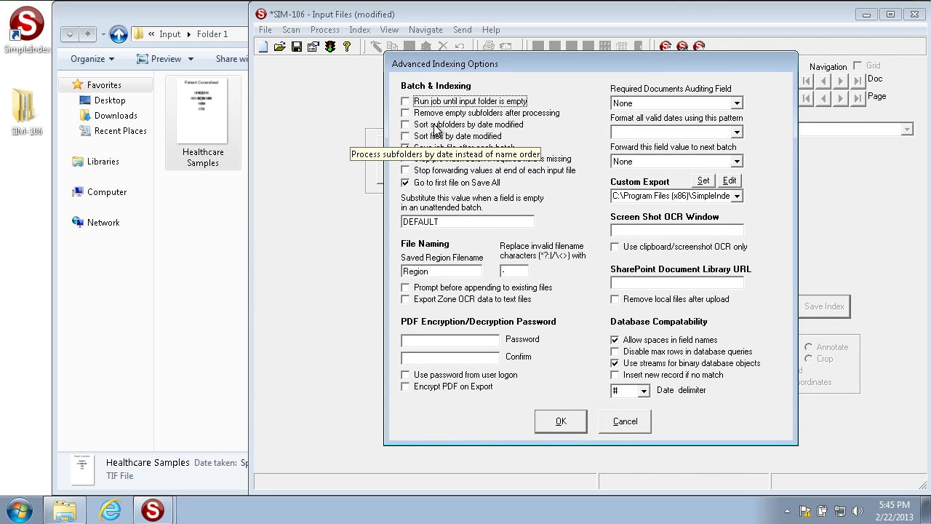
{"action": "left_click", "coordinate": [551, 421]}
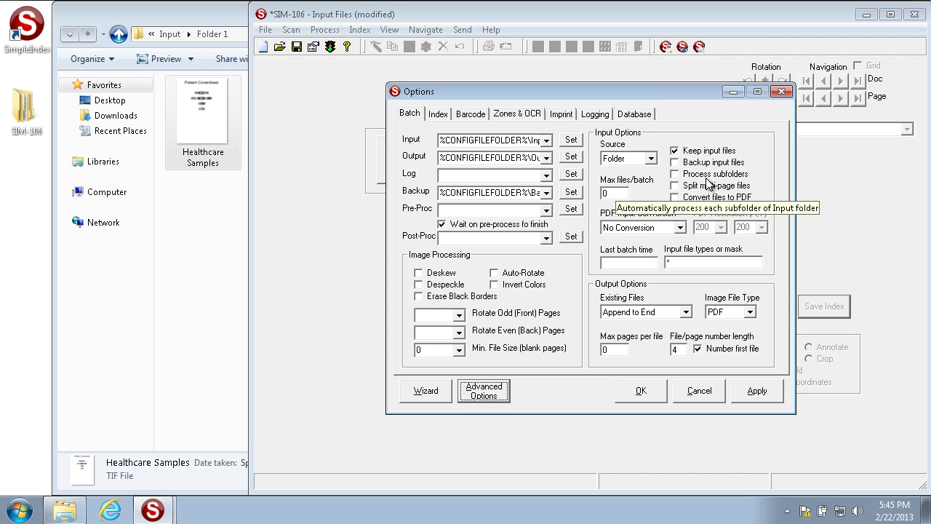
{"action": "left_click", "coordinate": [474, 393]}
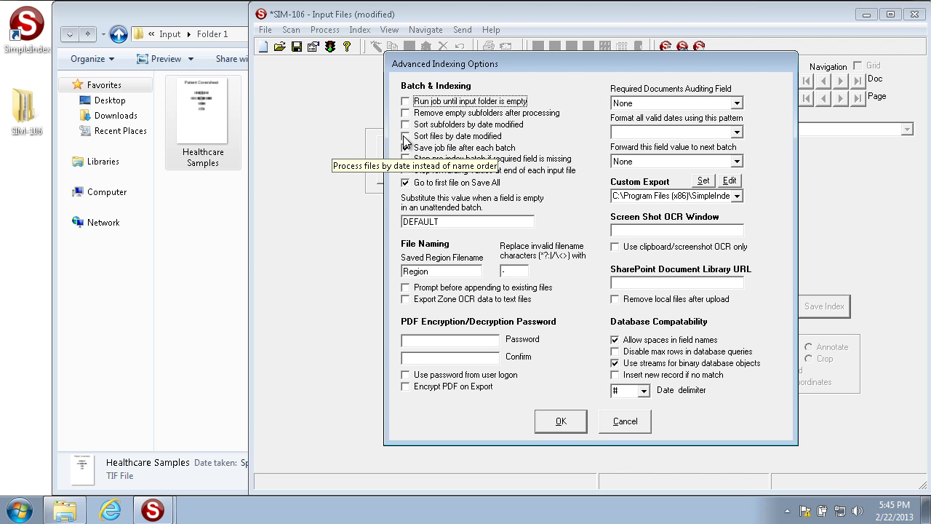
{"action": "left_click", "coordinate": [555, 428]}
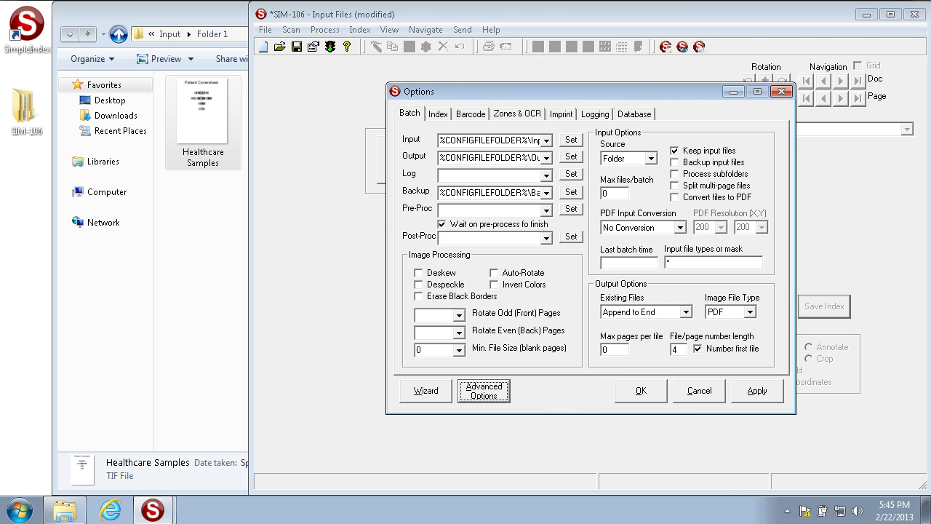